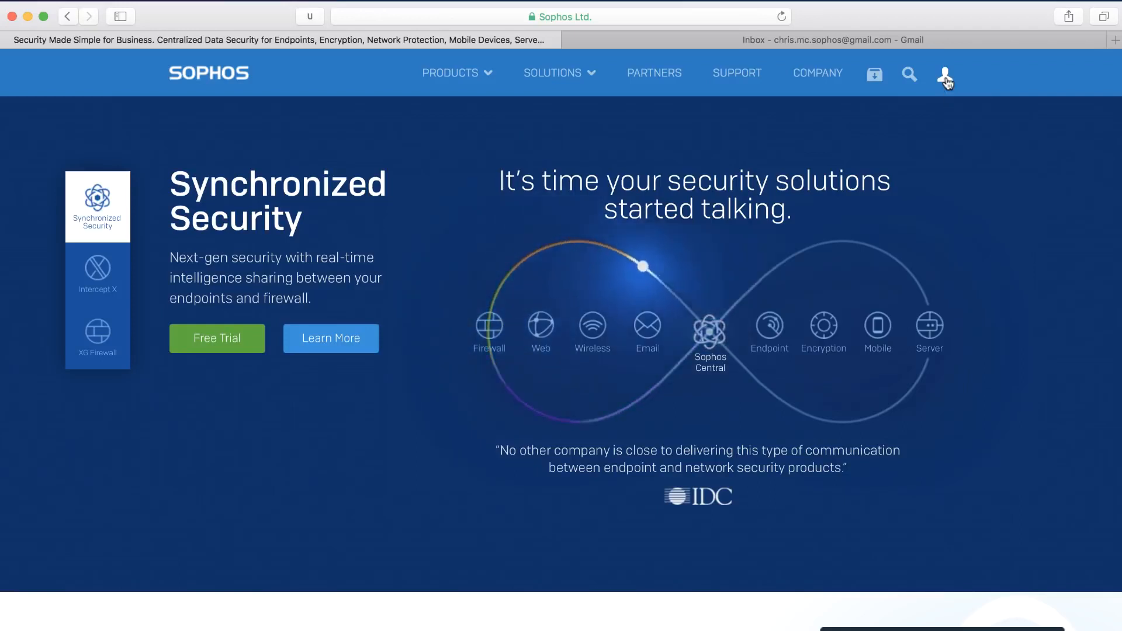
Start creating a new Sophos ID and fill in the registrant's first name, last name and e-mail address.
click(945, 76)
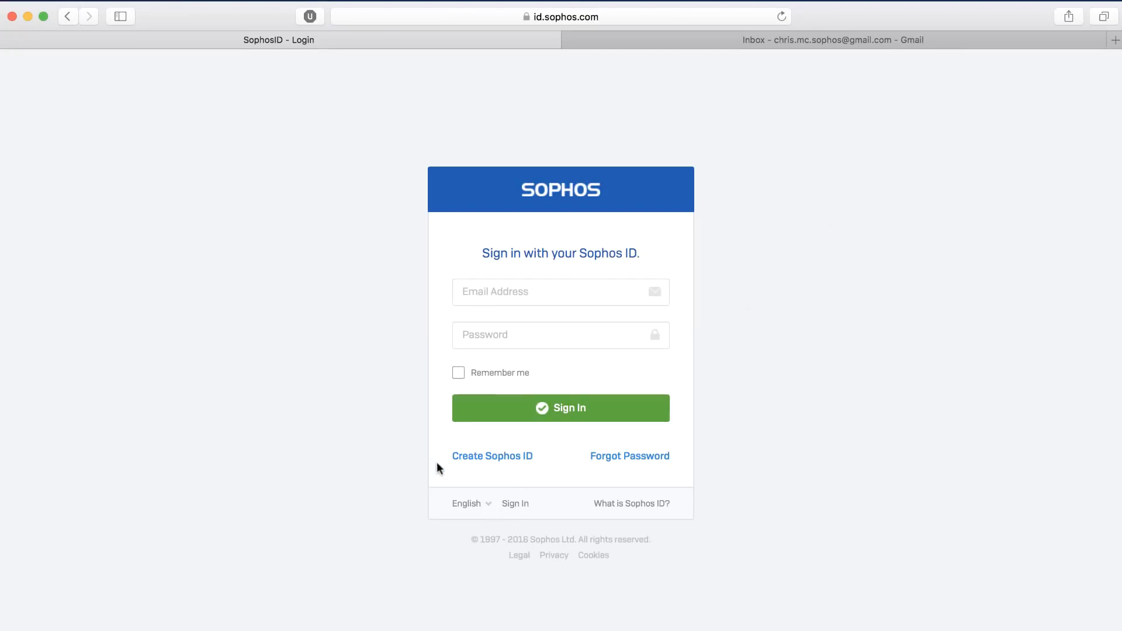
click(501, 460)
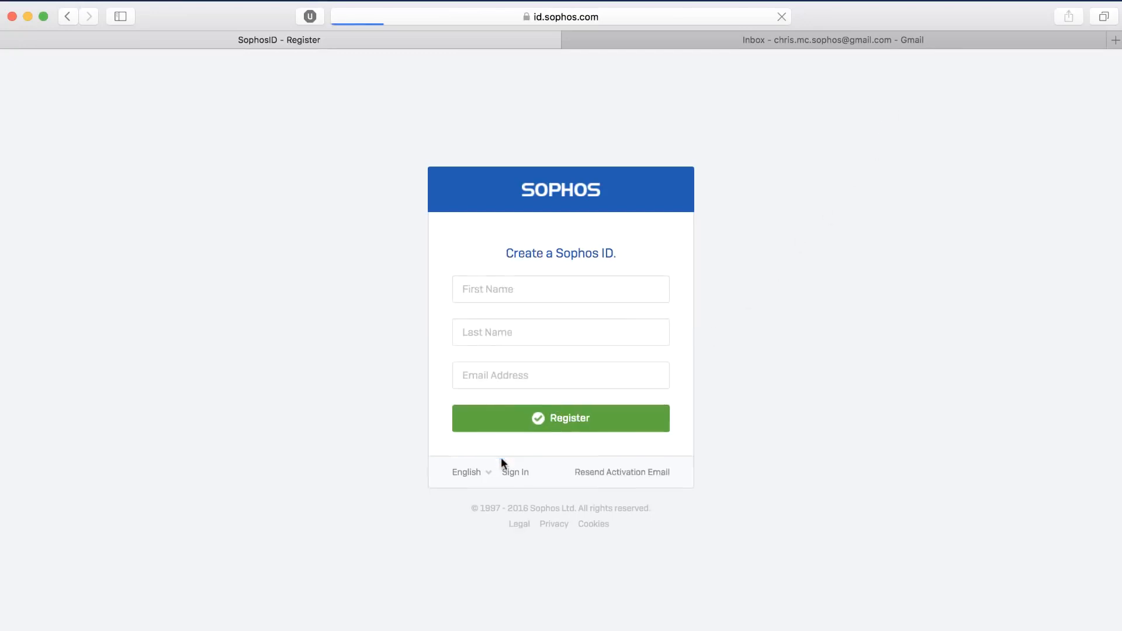
click(478, 290)
text(Chris)
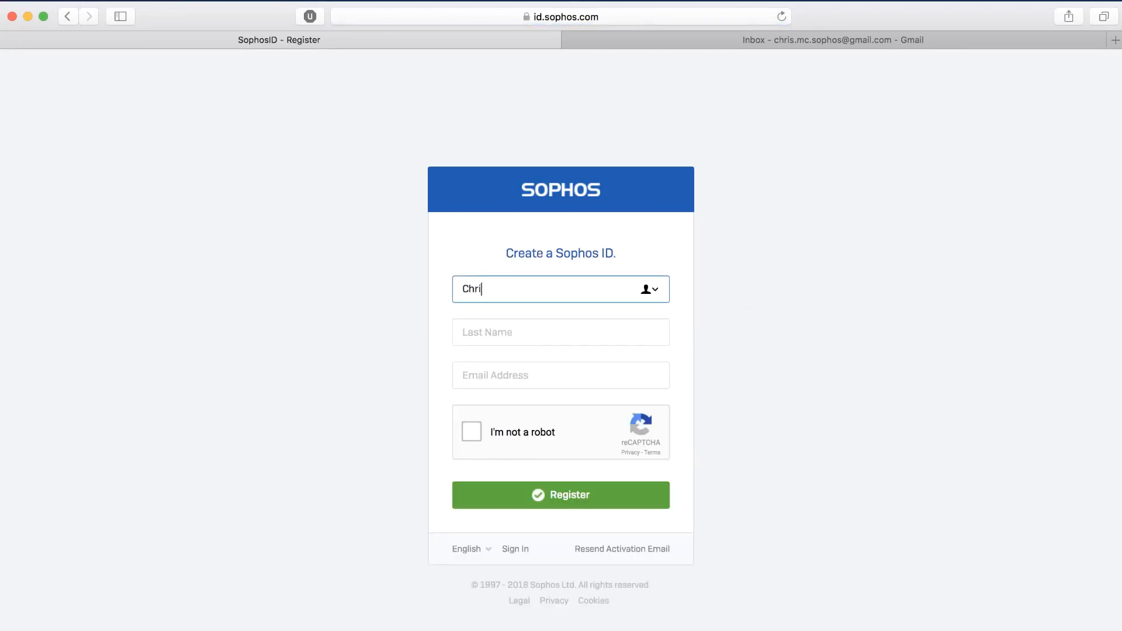
key(Tab)
text(Mc)
key(Tab)
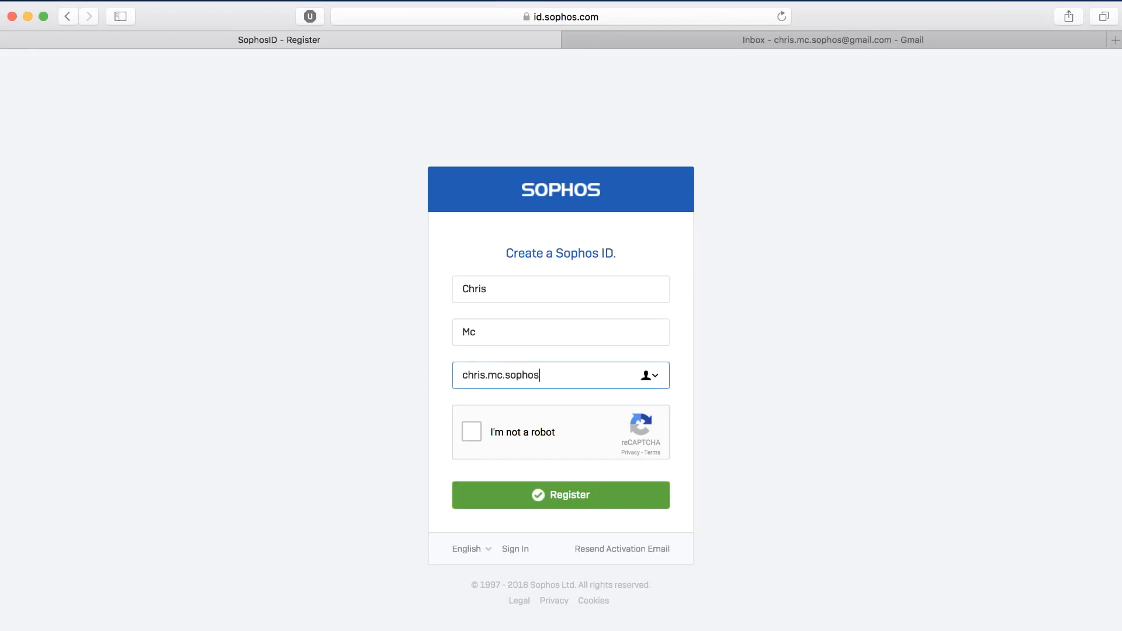
Complete the "I'm not a robot" check by selecting all apartment building images, and submit the Sophos ID registration.
click(469, 432)
click(553, 369)
click(547, 458)
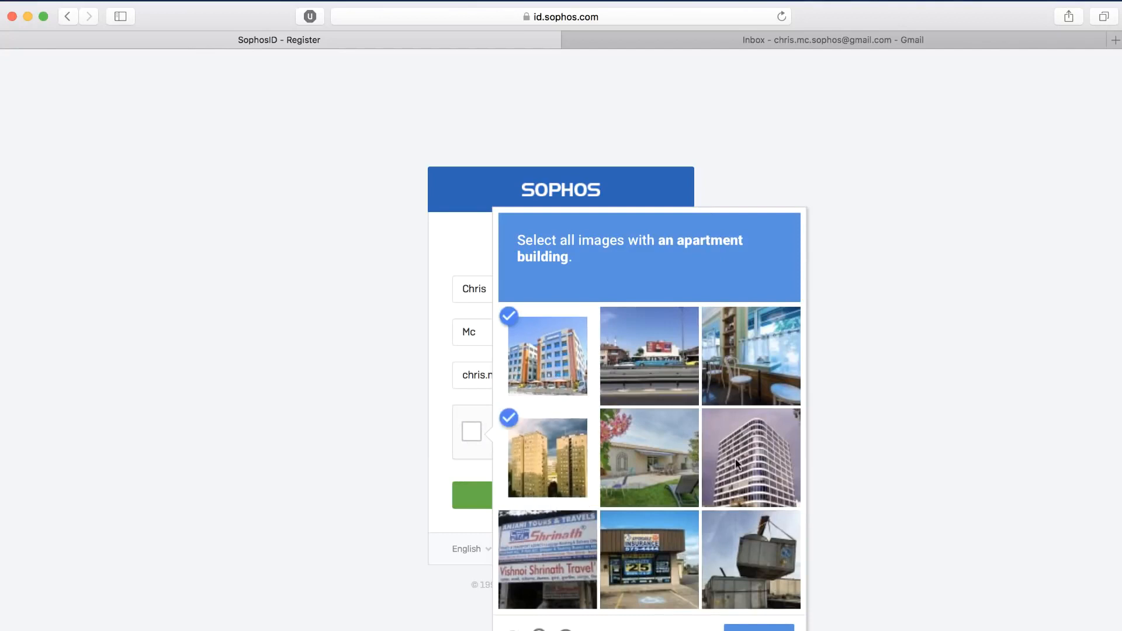
click(737, 465)
click(759, 628)
click(573, 507)
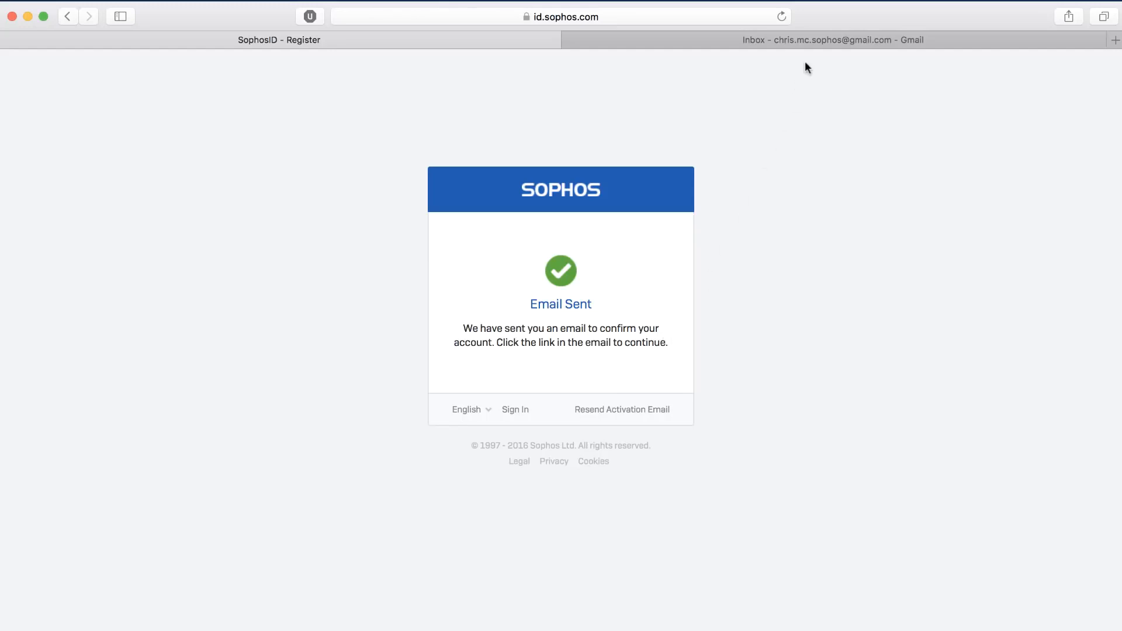
Open the "Your new Sophos ID" e-mail in the Gmail inbox and follow its account activation link.
click(814, 41)
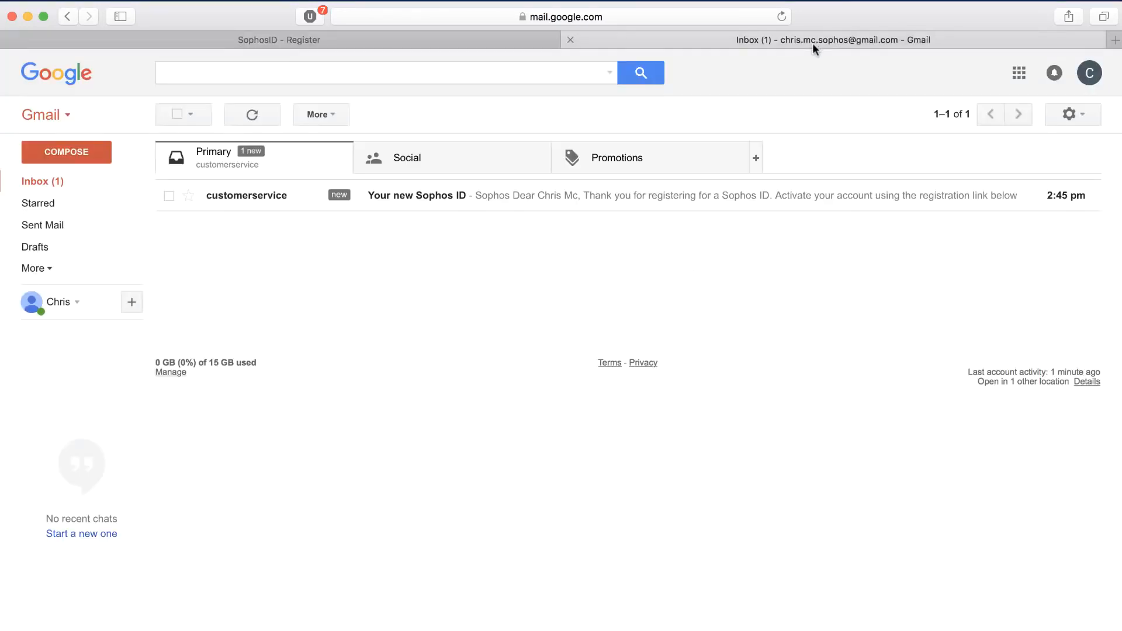
click(511, 203)
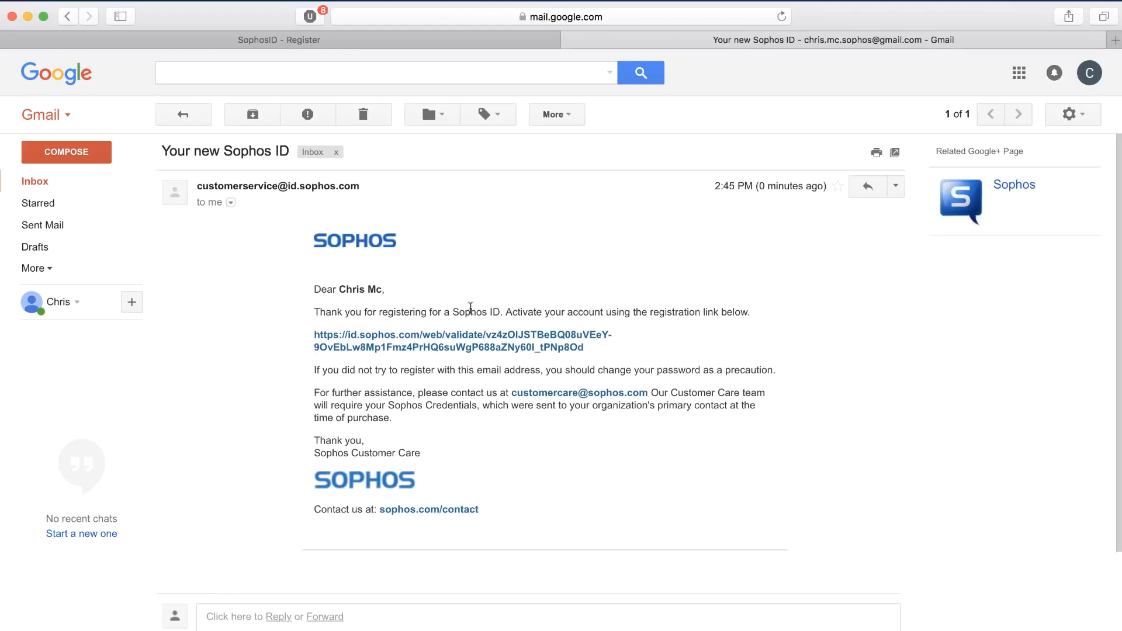
click(459, 343)
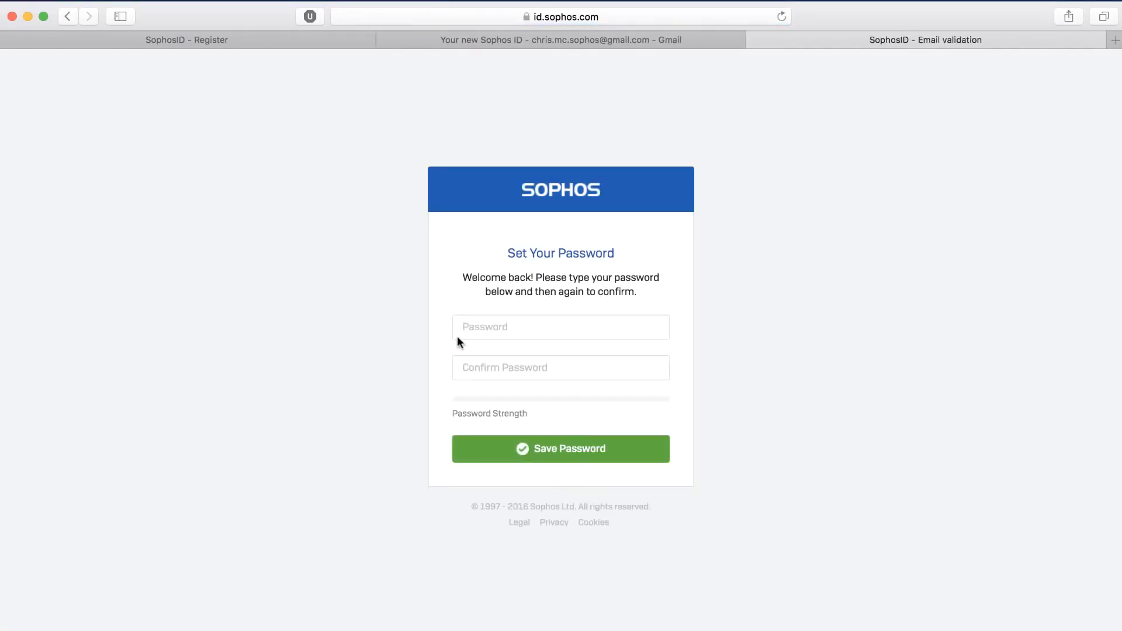
Fill the new account's password and confirmation fields with the Safari suggested password and save it.
click(498, 328)
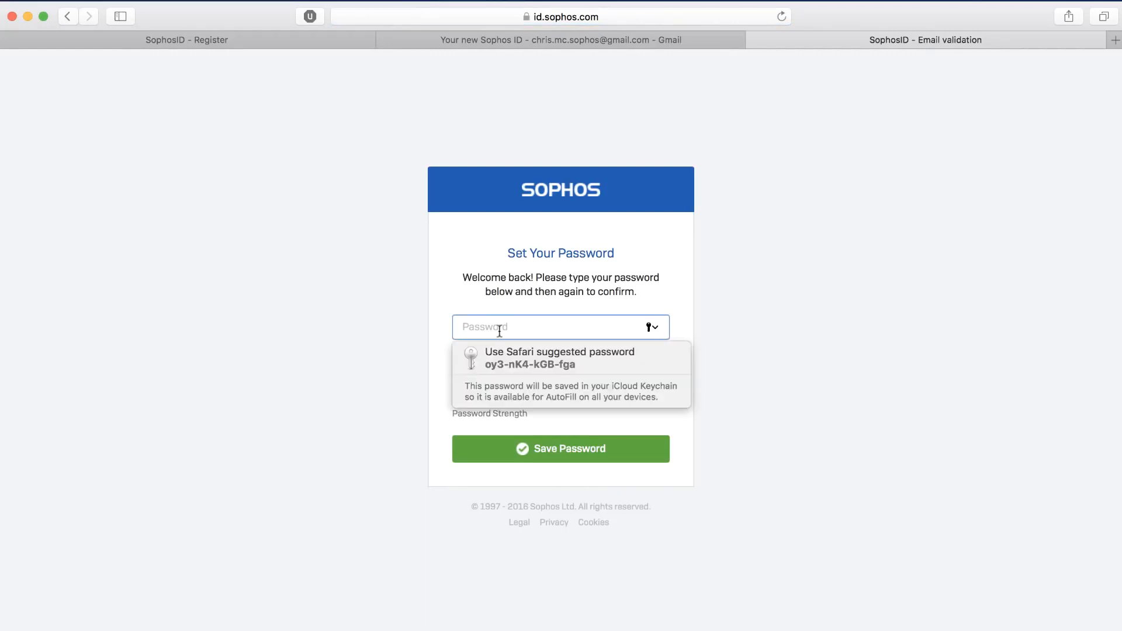
click(518, 361)
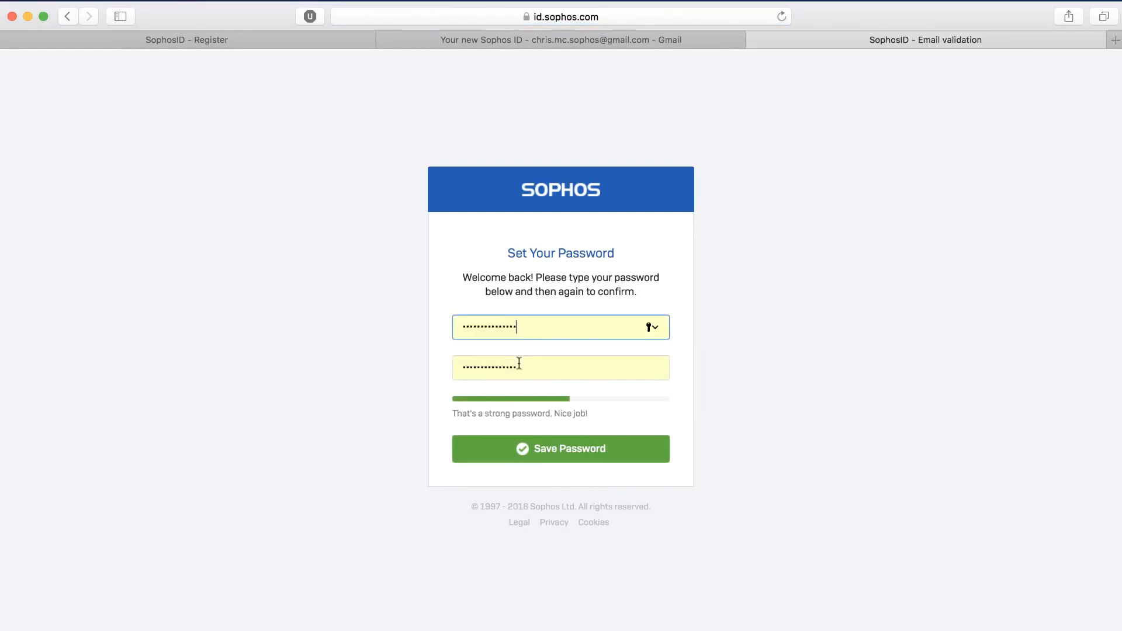
click(541, 447)
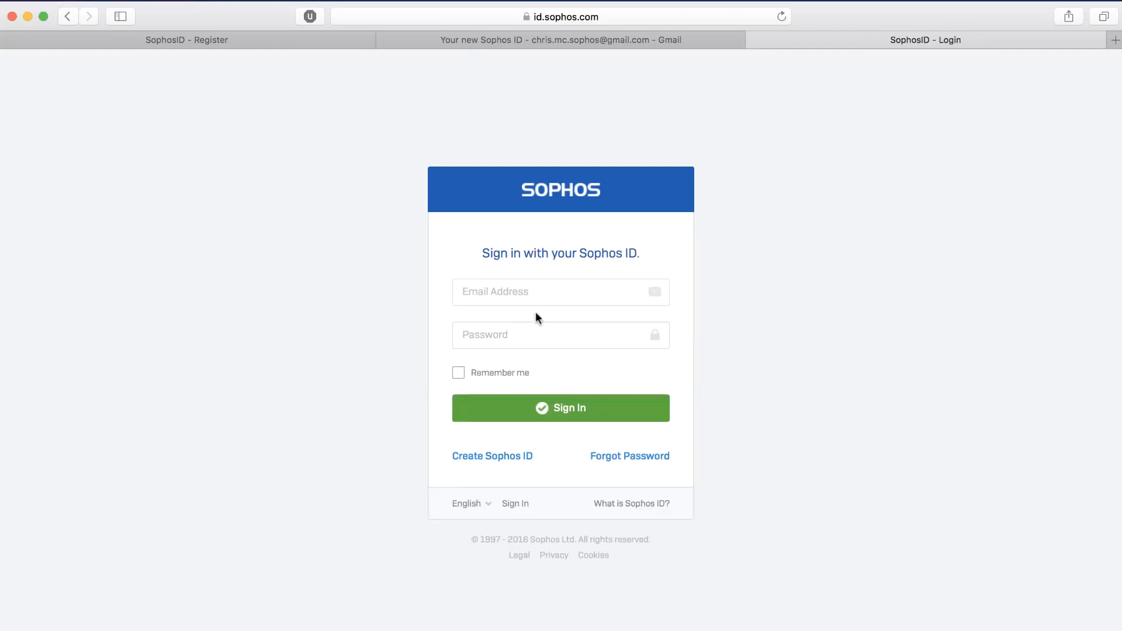
Sign in with the new Sophos ID using the saved e-mail address and account password, with Remember me enabled.
click(533, 295)
click(536, 318)
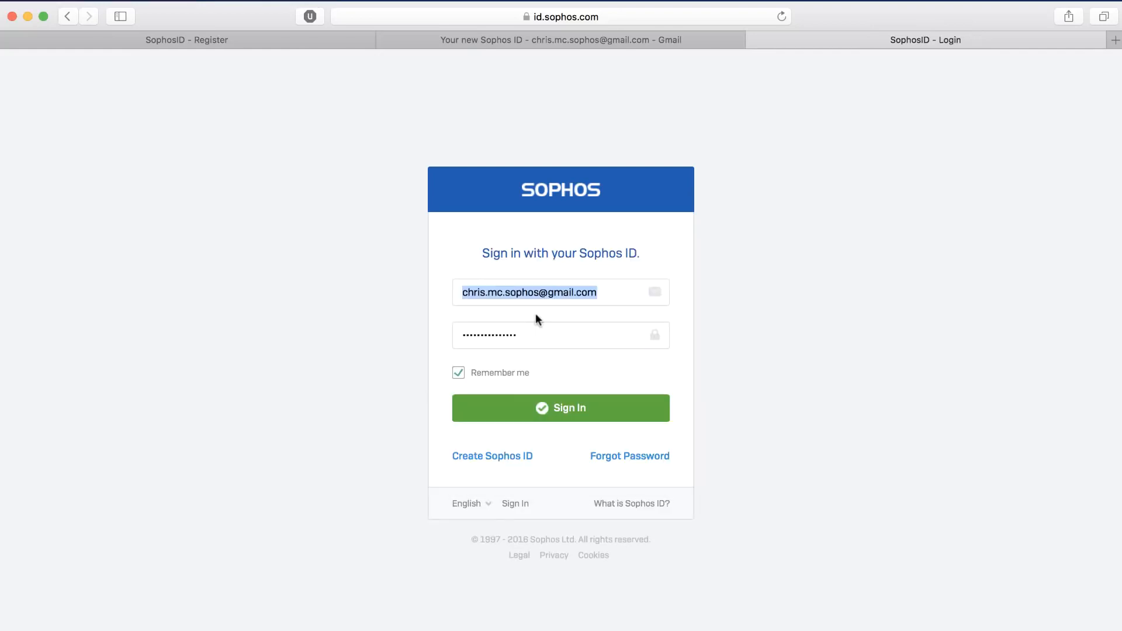
click(534, 410)
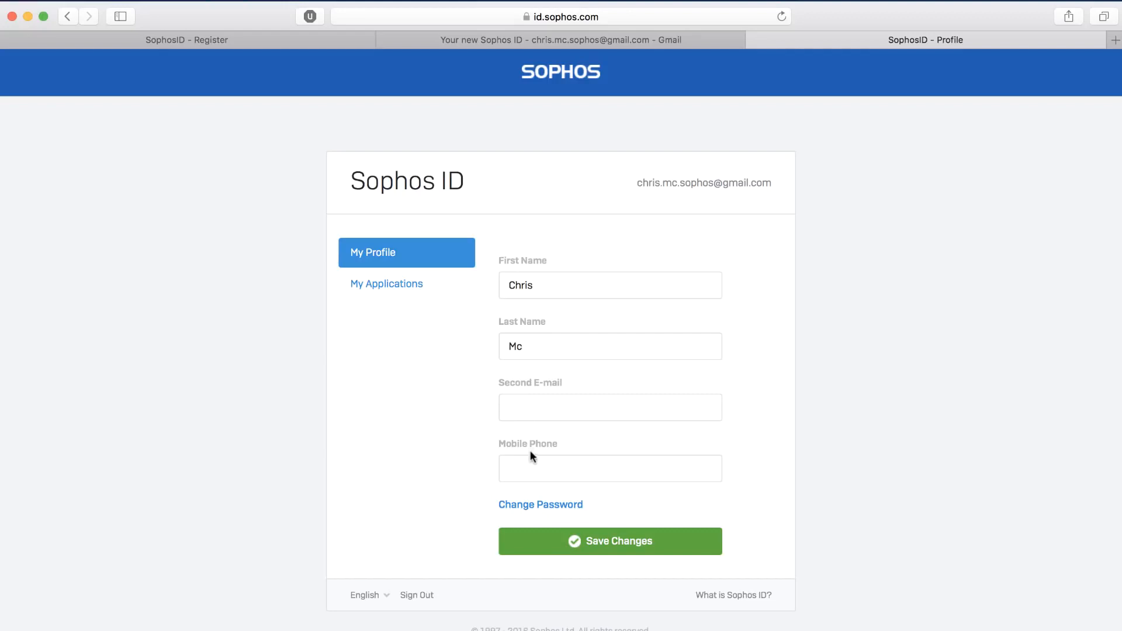
Go to MySophos from the Sophos ID applications list and open the My Profile page there.
click(417, 287)
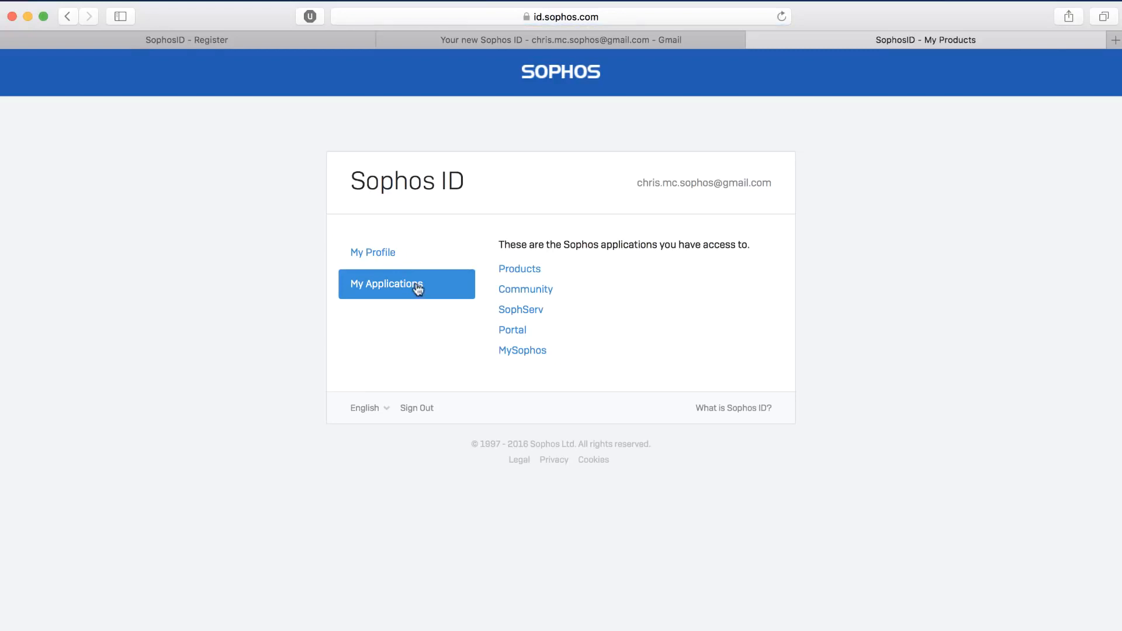
click(523, 350)
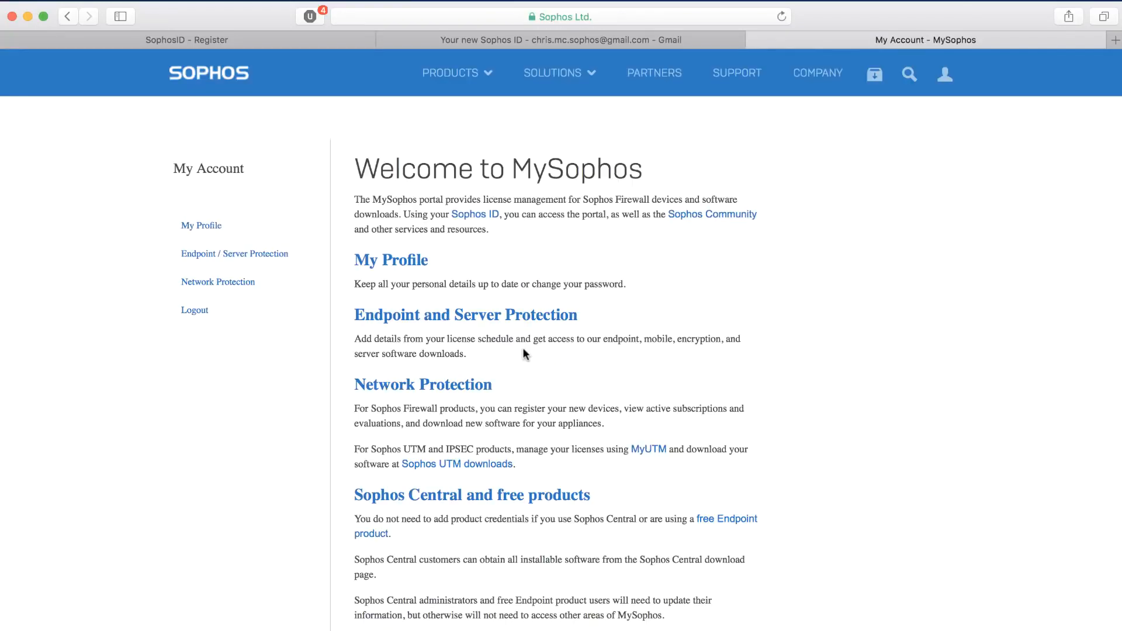
click(214, 226)
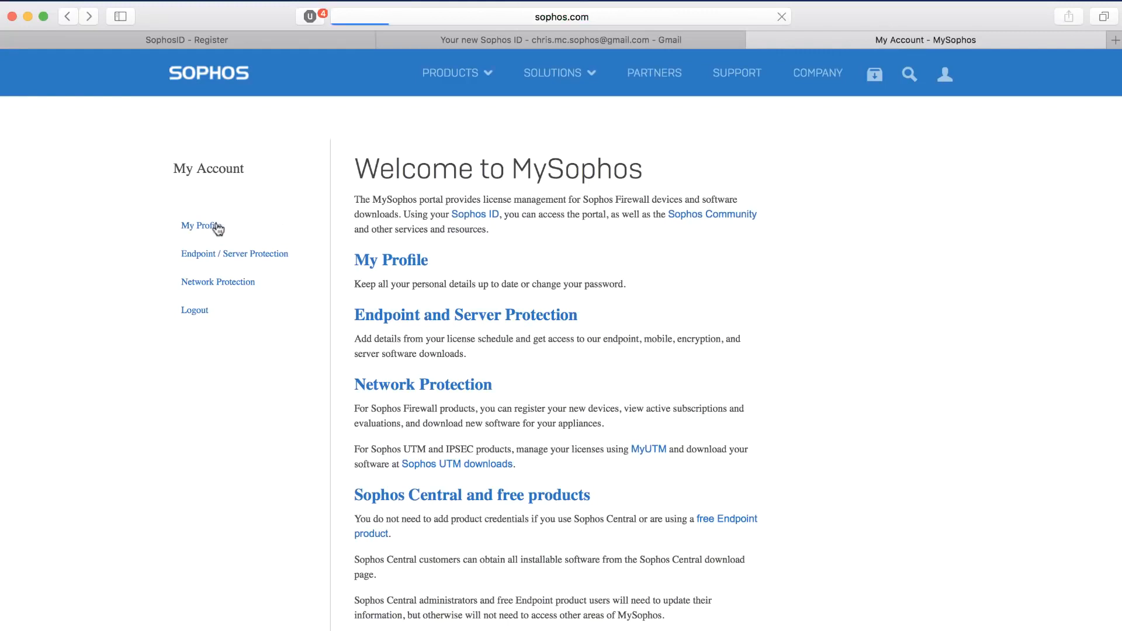
Set the company to Sophos and the country to Canada in the profile's contact information.
scroll(358, 278, down, 2)
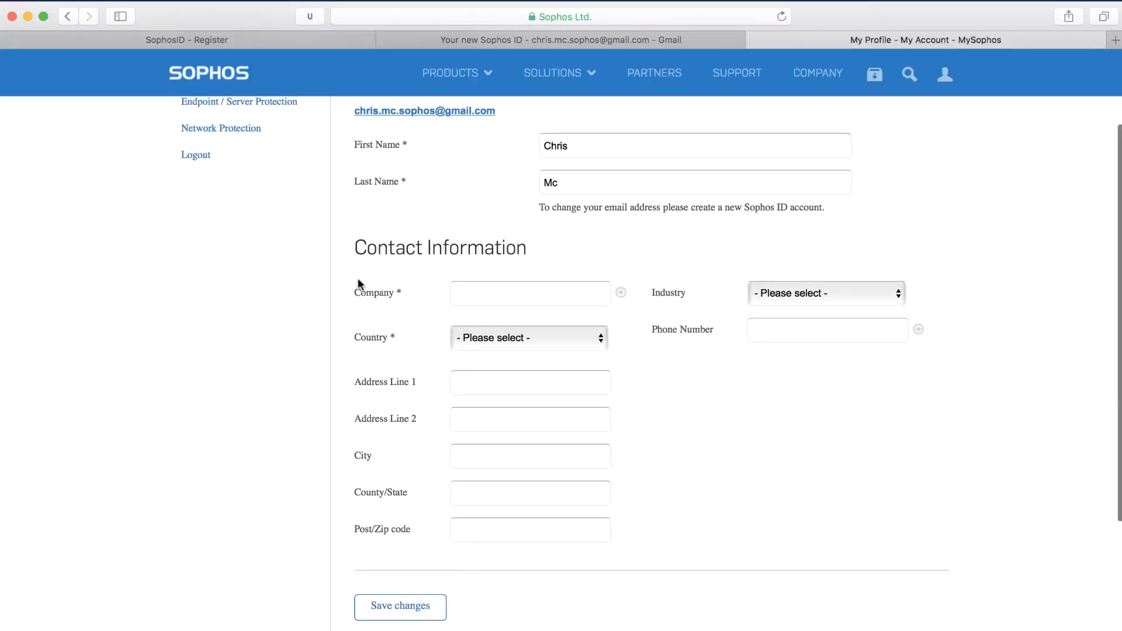
click(464, 295)
text(Sophos)
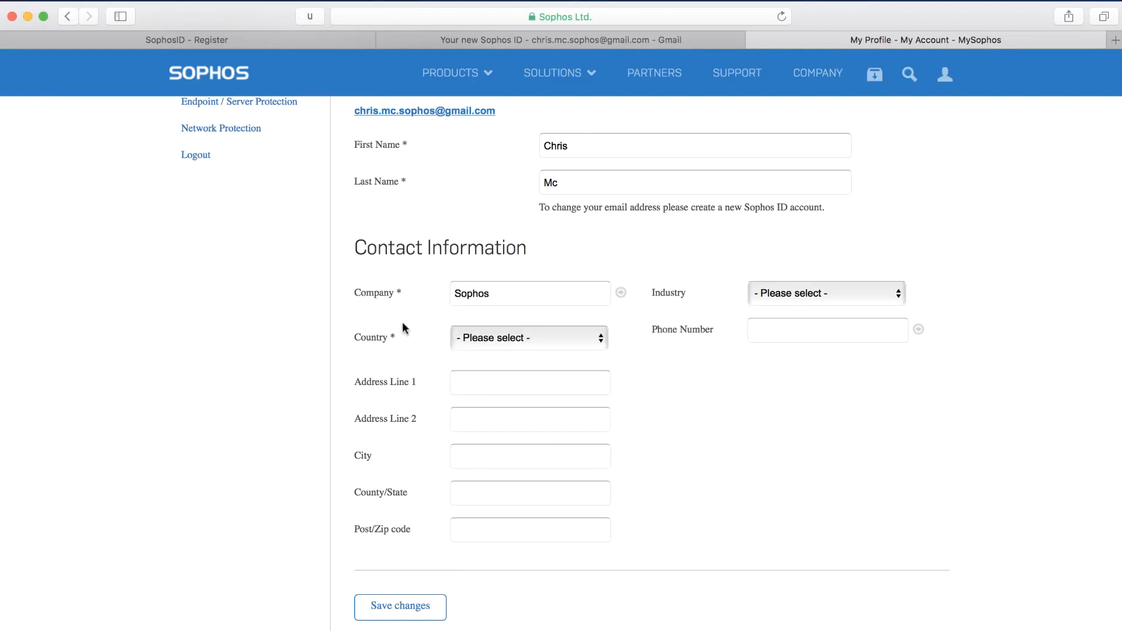
click(470, 338)
click(465, 388)
click(459, 383)
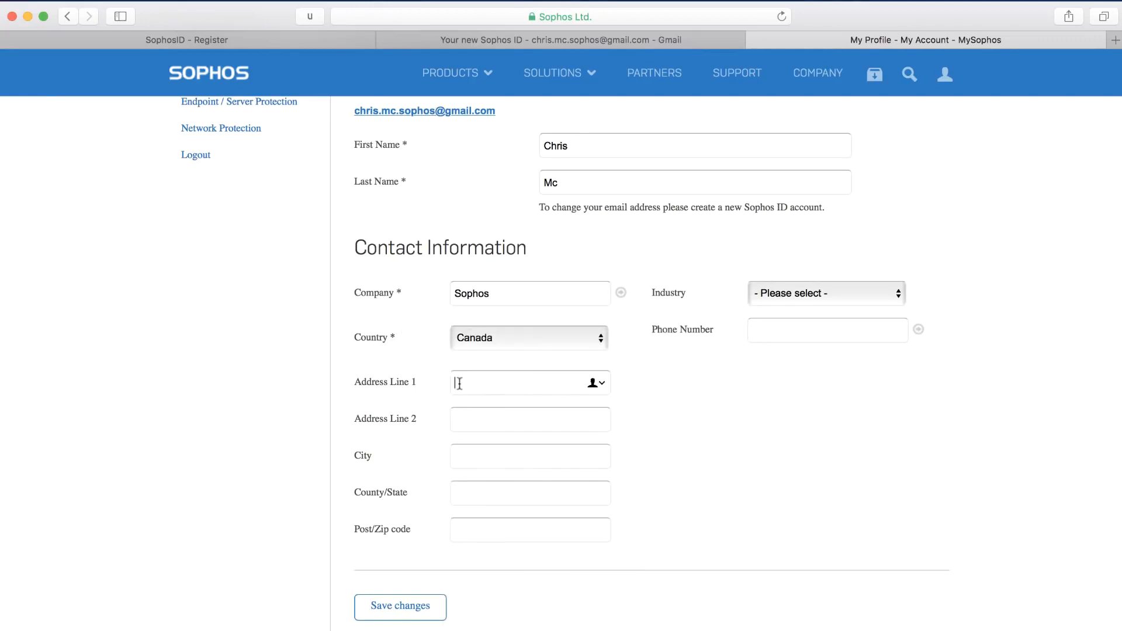
Autofill the profile's address and phone number, enter the postal code, and save the profile changes.
click(596, 383)
click(564, 441)
click(465, 531)
text(V6C1W6)
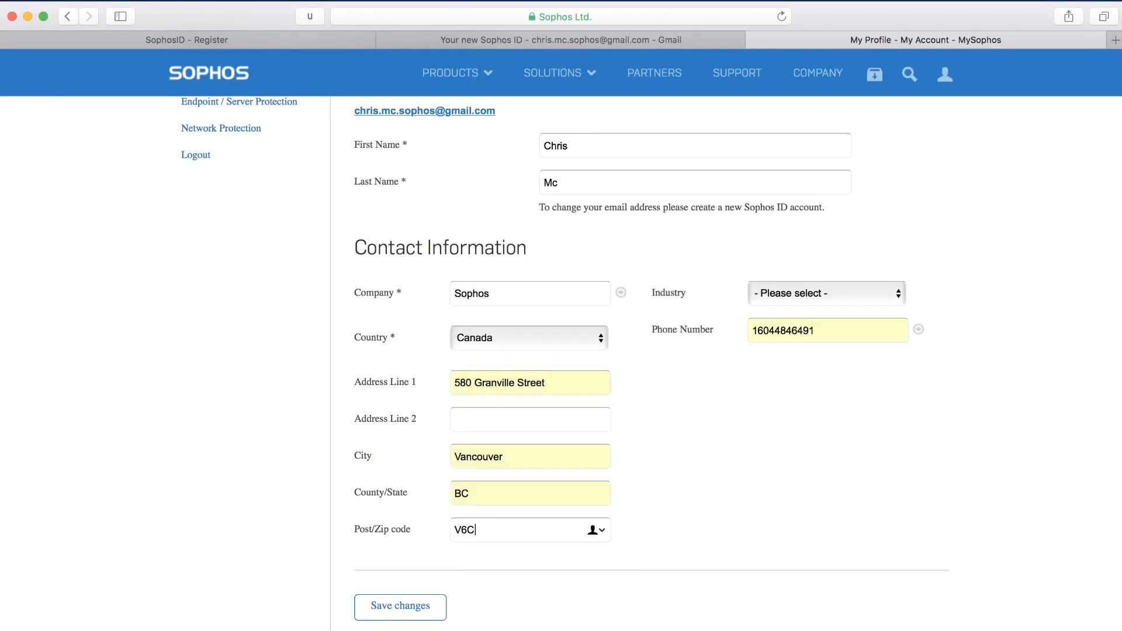
click(387, 608)
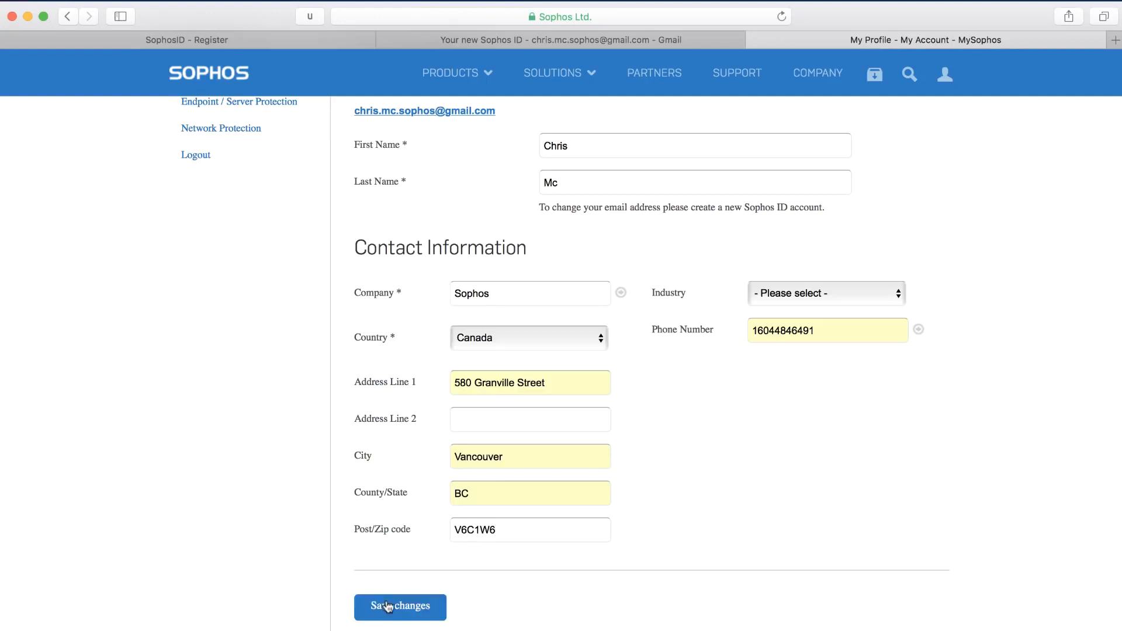
scroll(387, 609, up, 4)
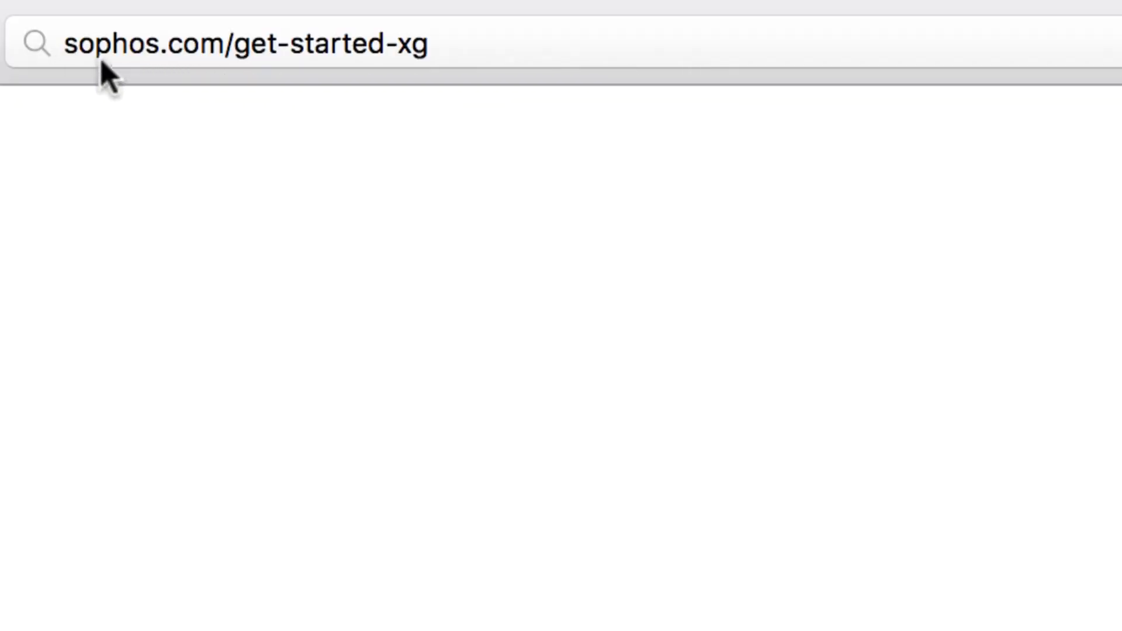
From sophos.com/get-started-xg, open the Quick Start Guide for Wireless Appliances for XG Series Hardware Appliances 85/105/115/125/135.
key(Return)
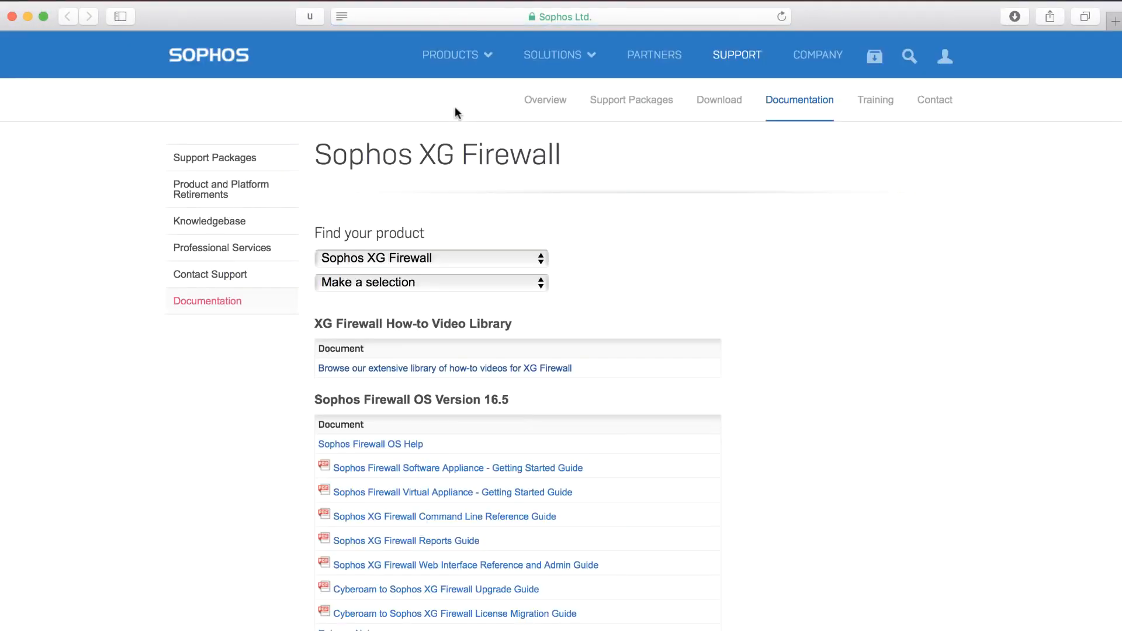
click(450, 283)
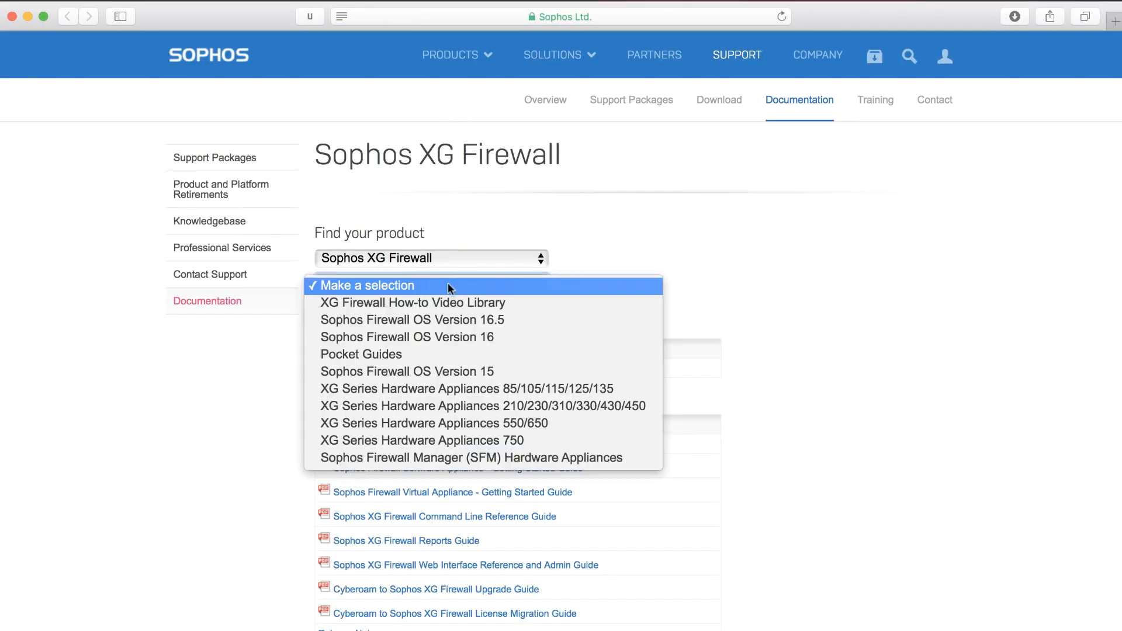
click(439, 390)
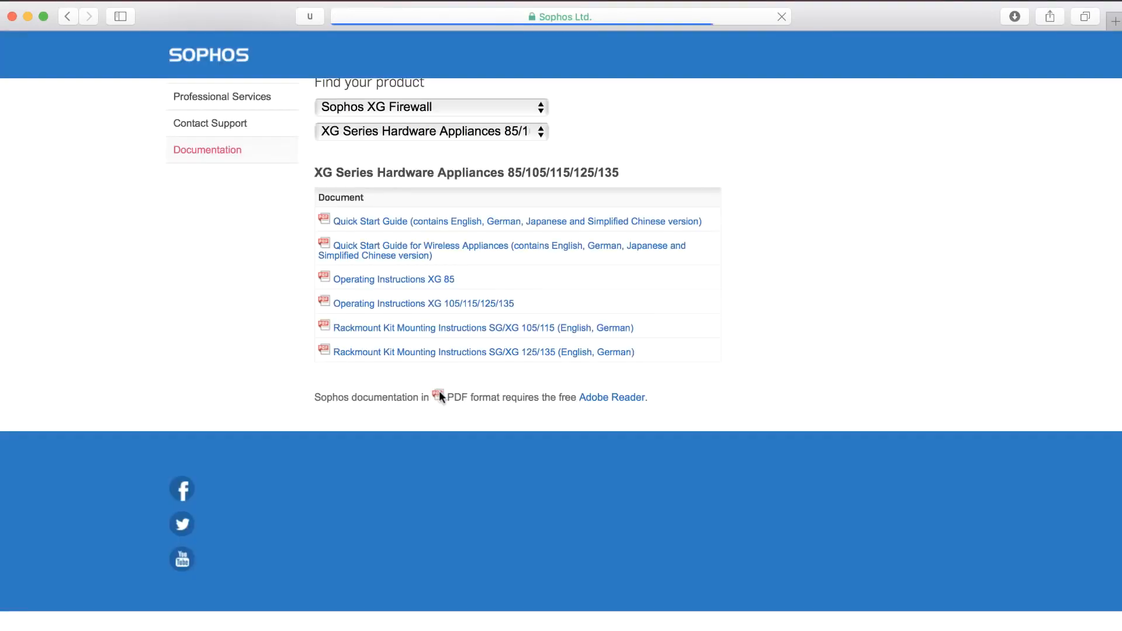
click(403, 255)
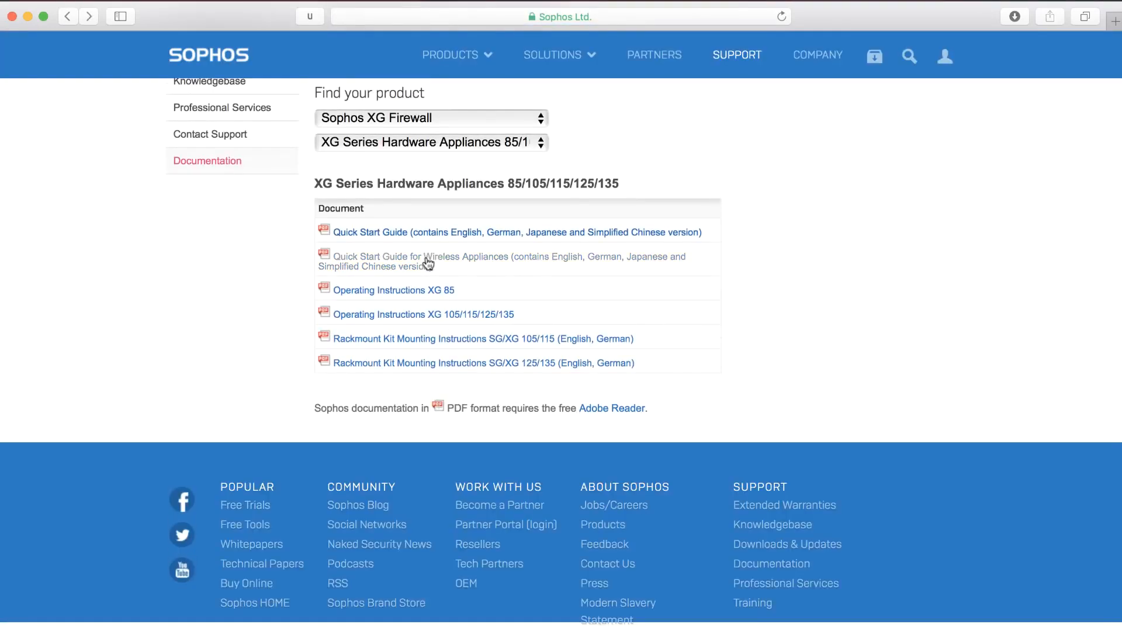
scroll(426, 262, down, 10)
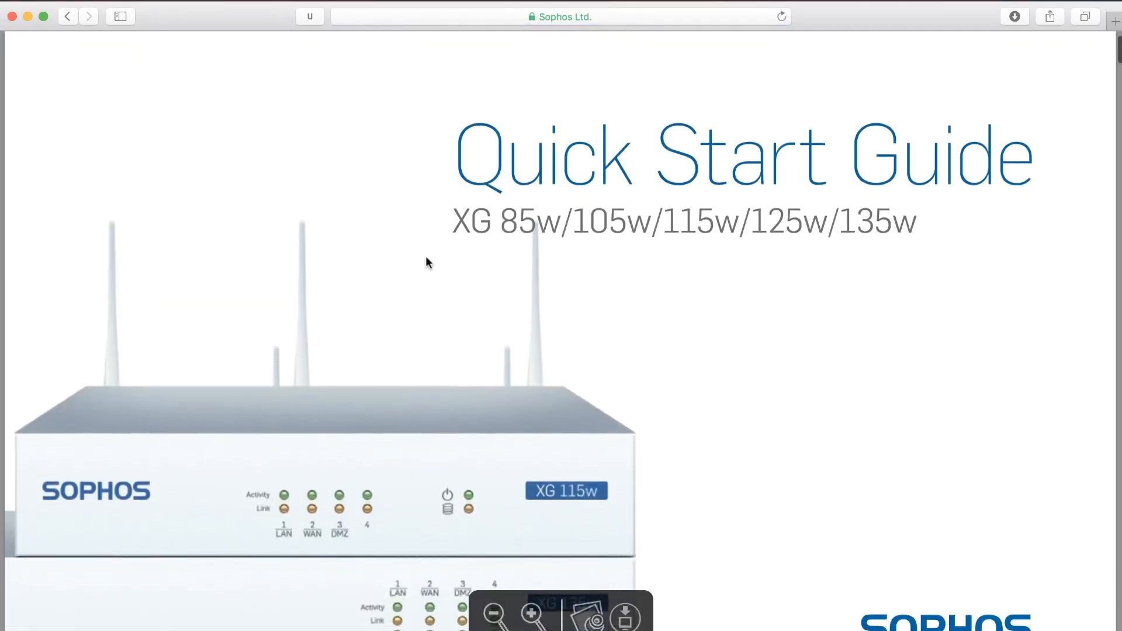
Read the Quick Start Guide's default console settings and its power-on and workstation connection instructions.
scroll(425, 255, down, 15)
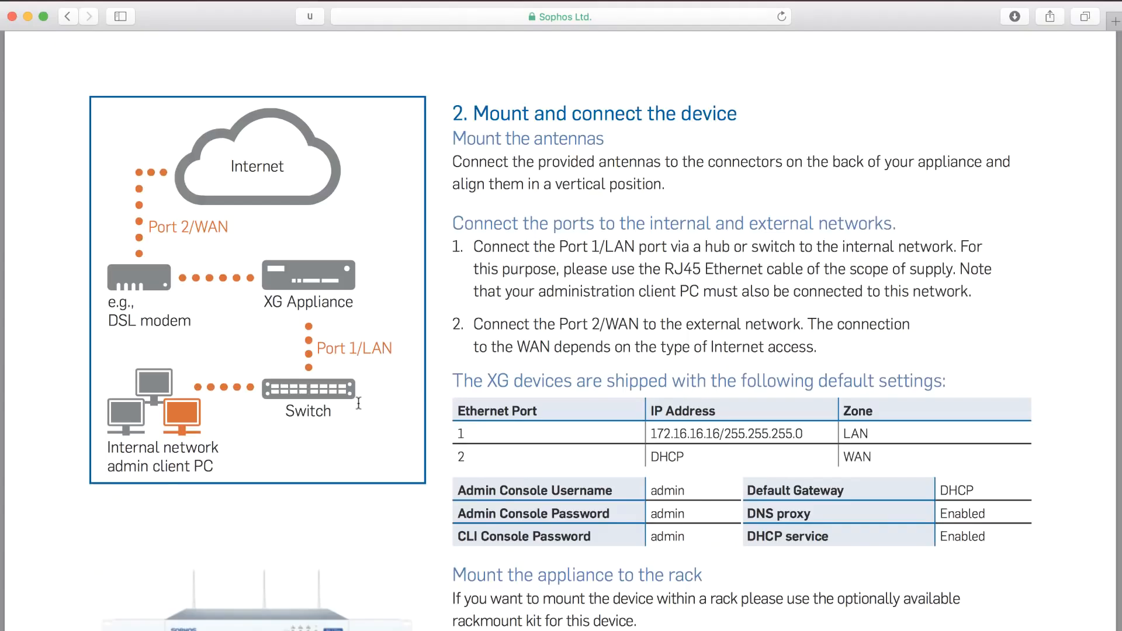
scroll(354, 403, down, 10)
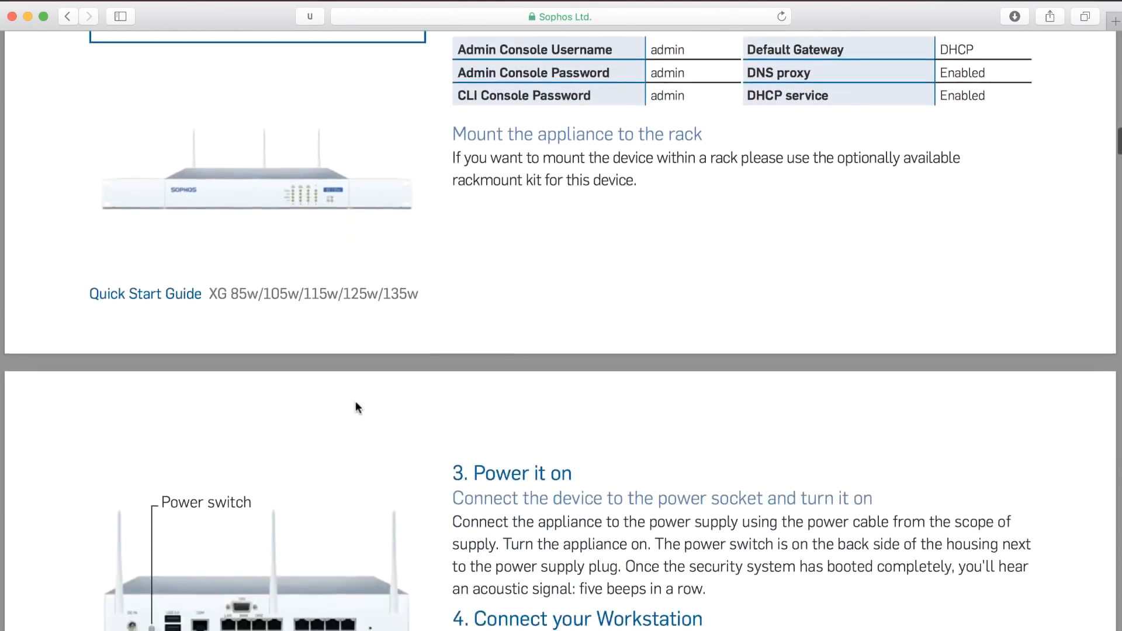
scroll(355, 403, down, 5)
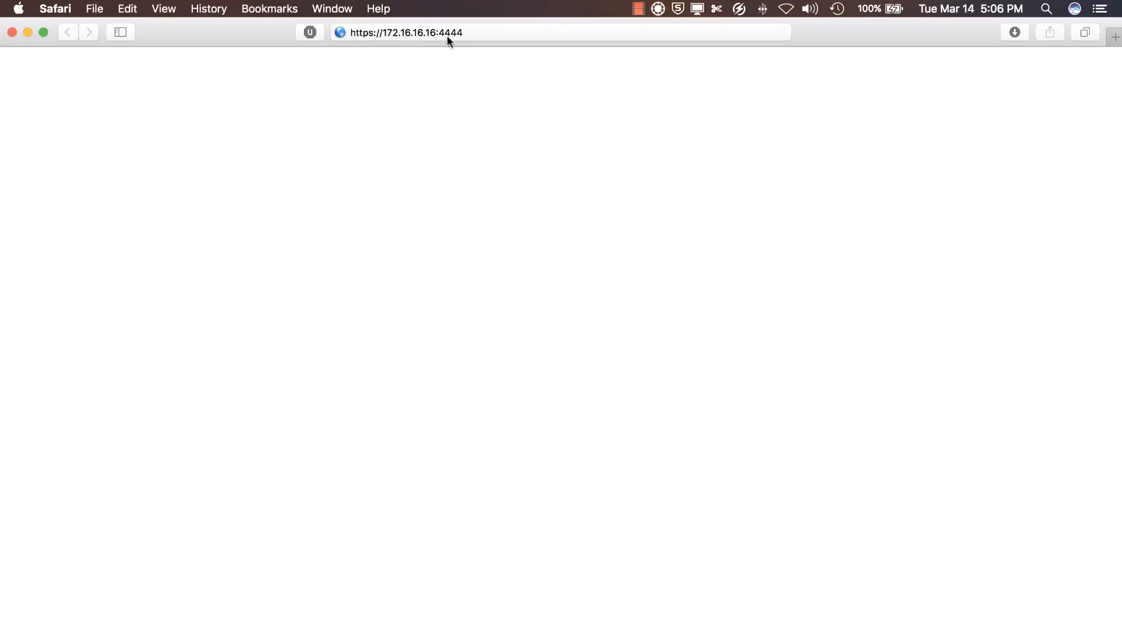
key(Return)
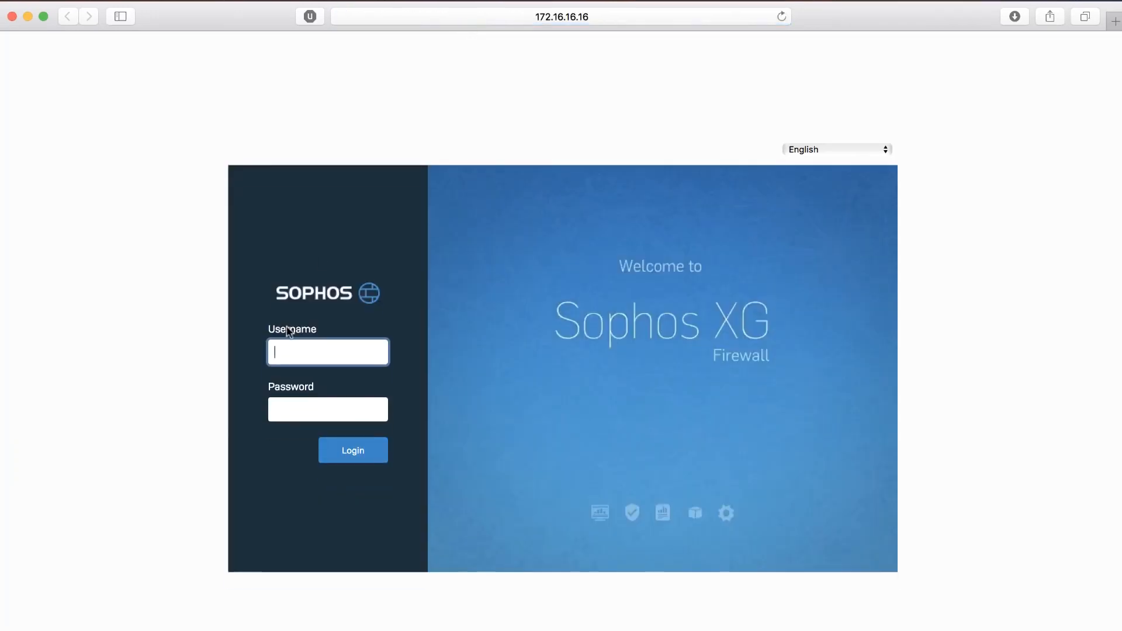
click(291, 348)
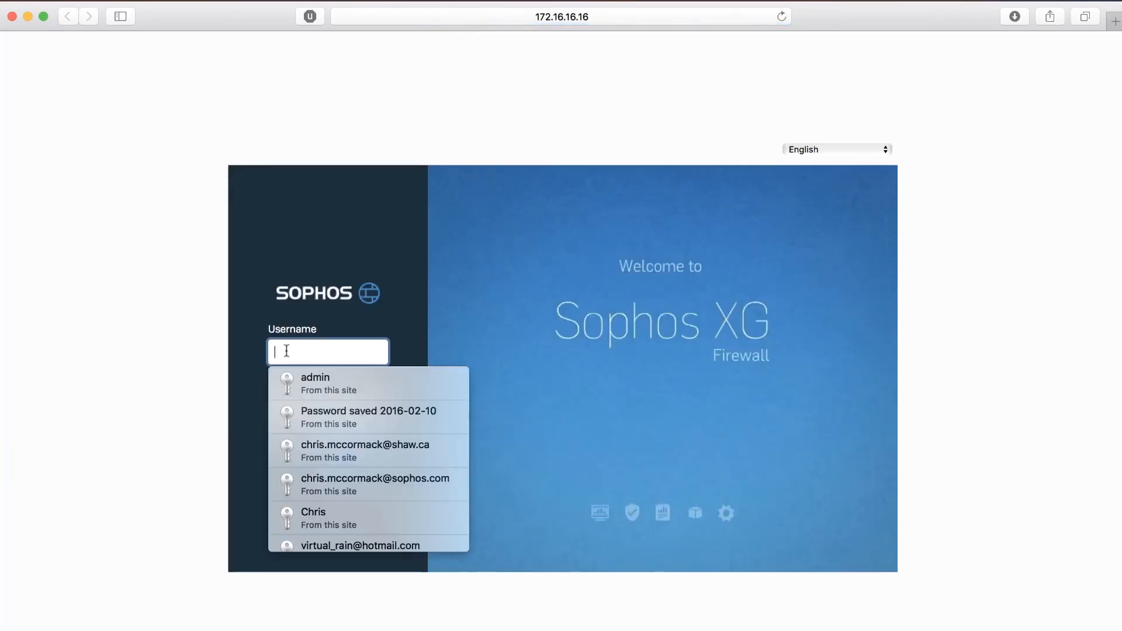
text(admin)
key(Tab)
text(admin)
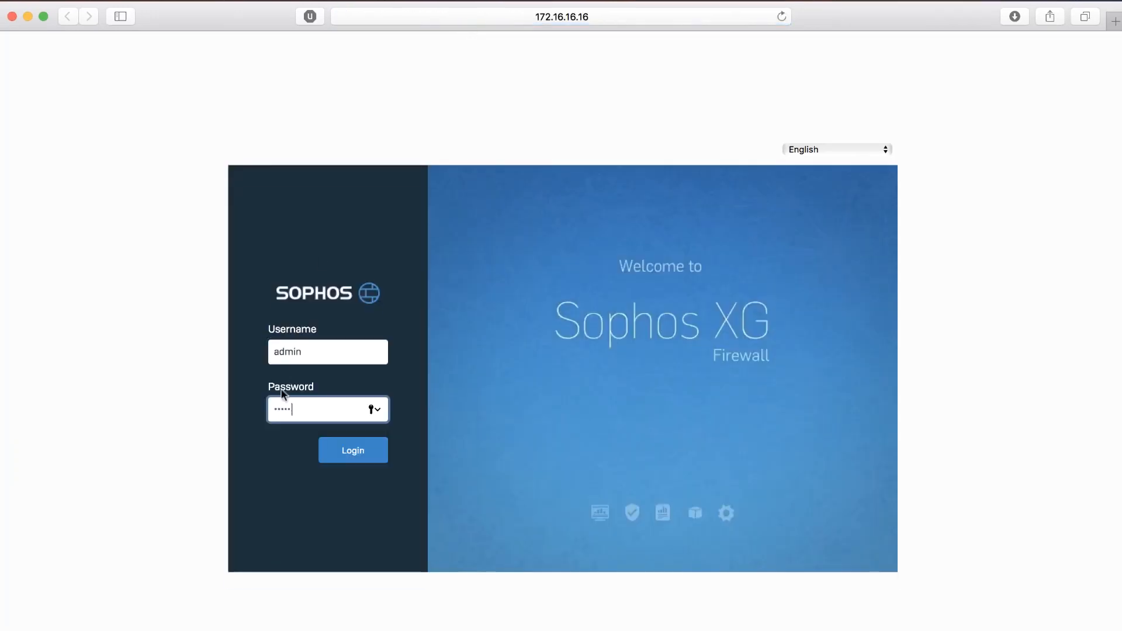
click(360, 462)
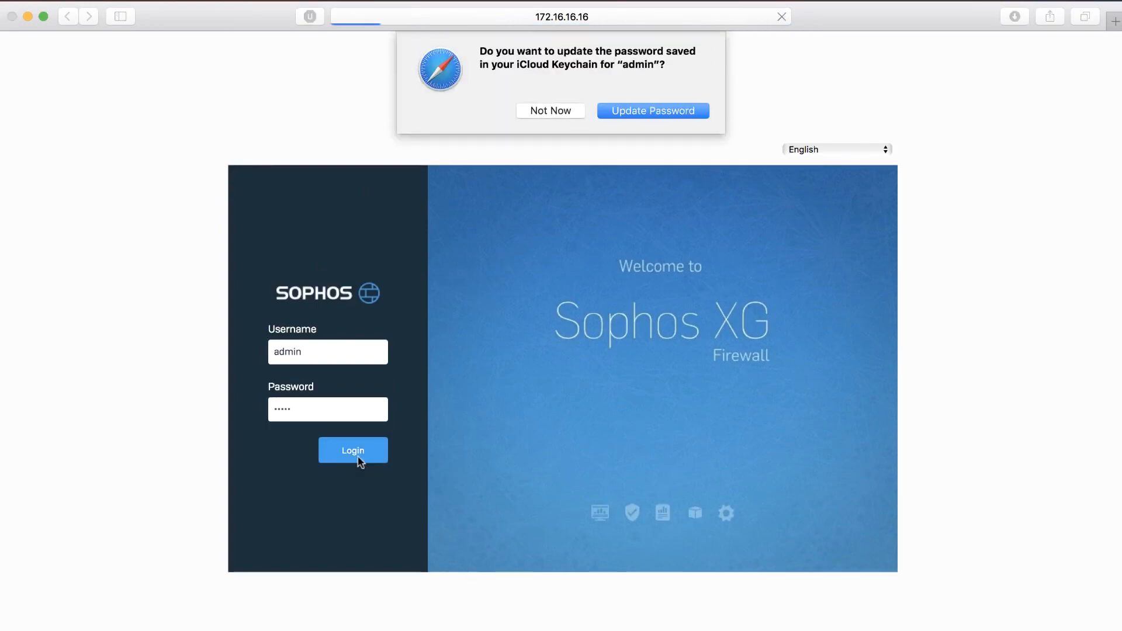
Decline updating the saved browser password, review the Sophos End User License Agreement and accept it.
click(557, 114)
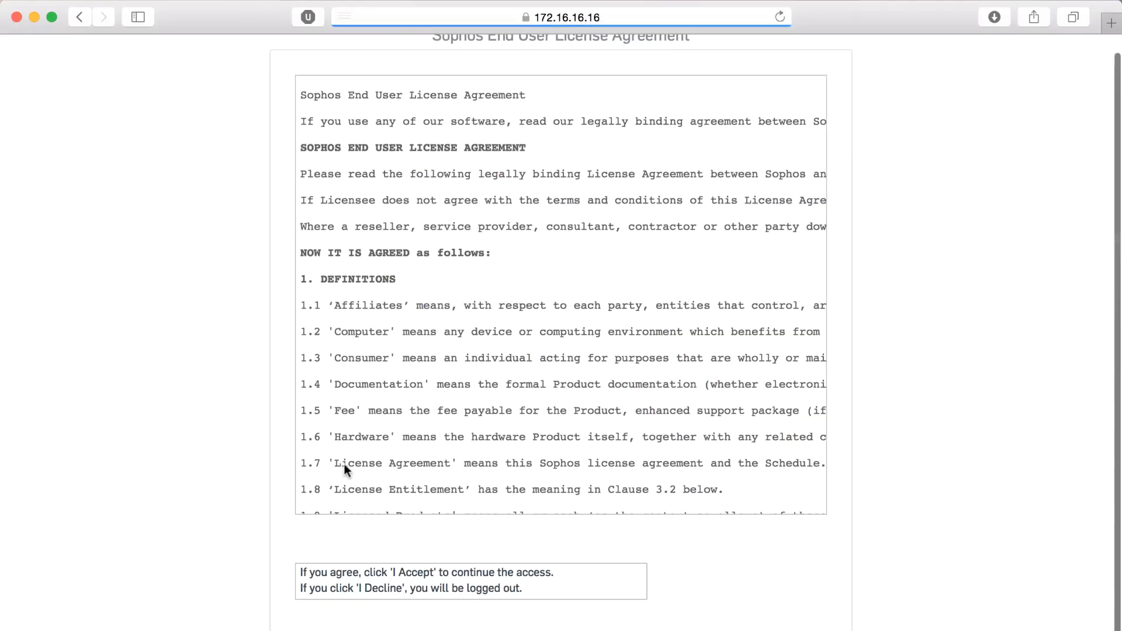
scroll(581, 321, down, 20)
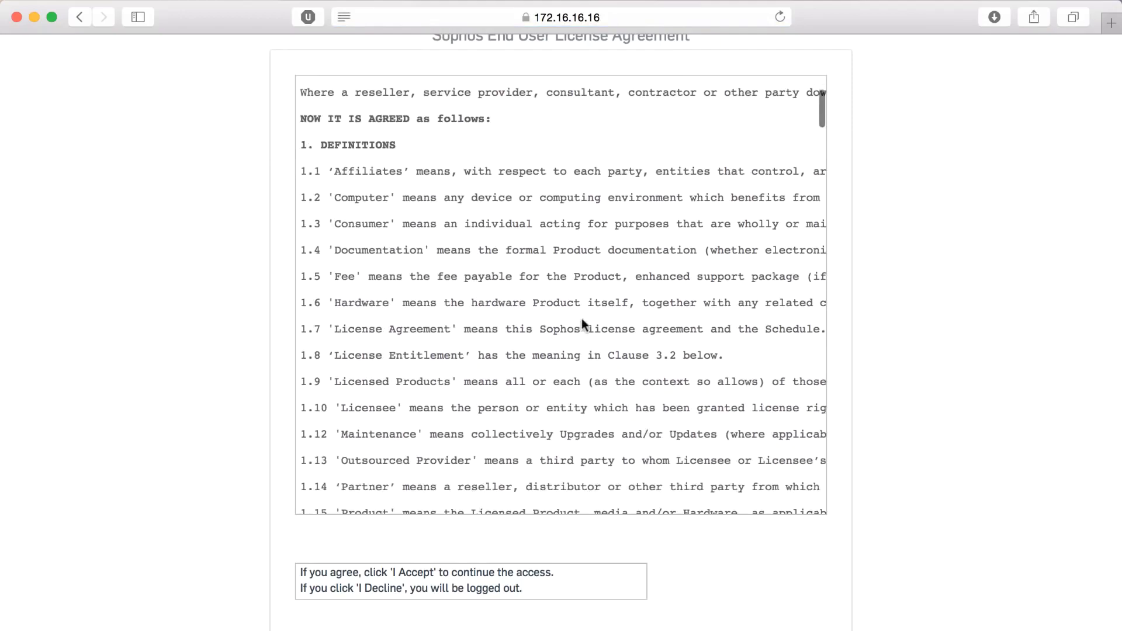
scroll(582, 325, down, 20)
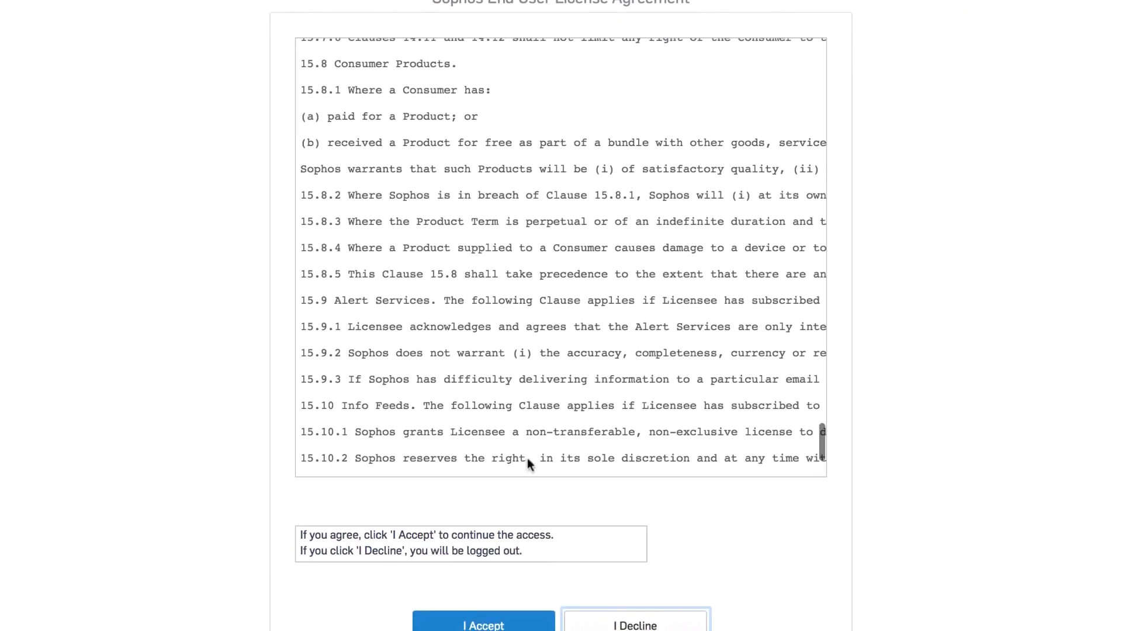
click(487, 611)
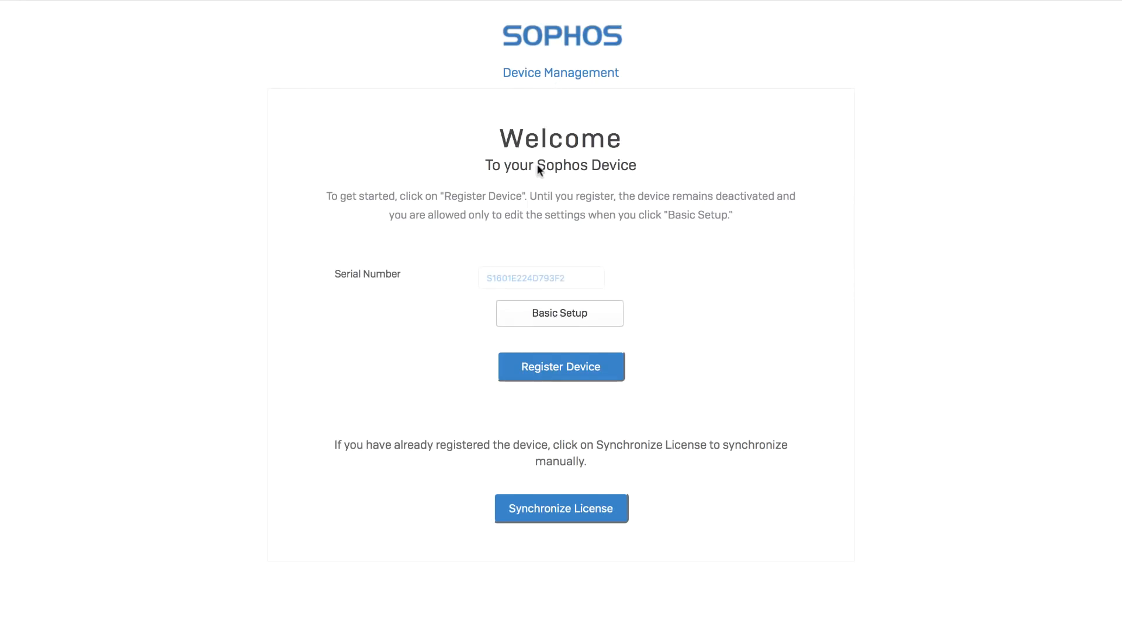
In the device's Basic Setup, set the WAN (Port2) IP assignment to DHCP and save the changes.
click(564, 319)
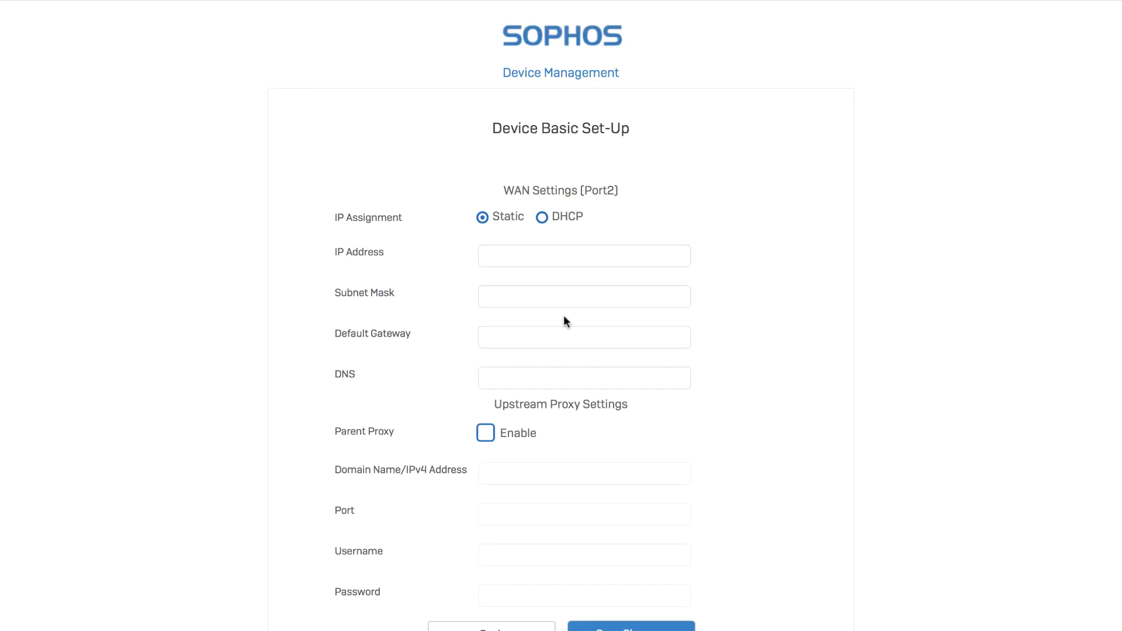
scroll(564, 315, down, 1)
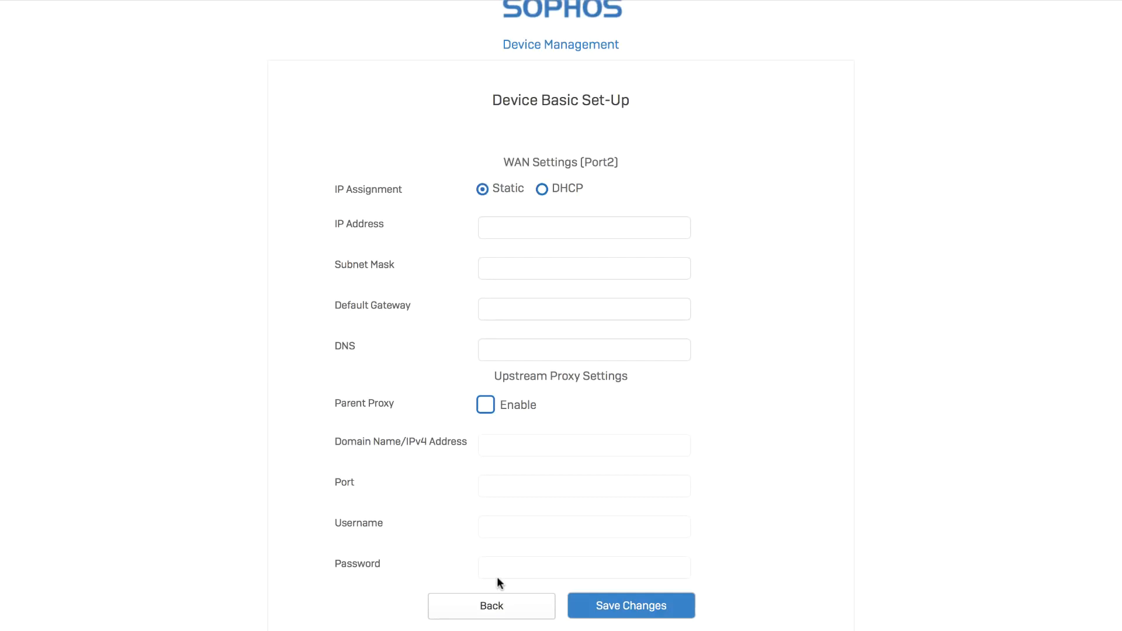
click(543, 188)
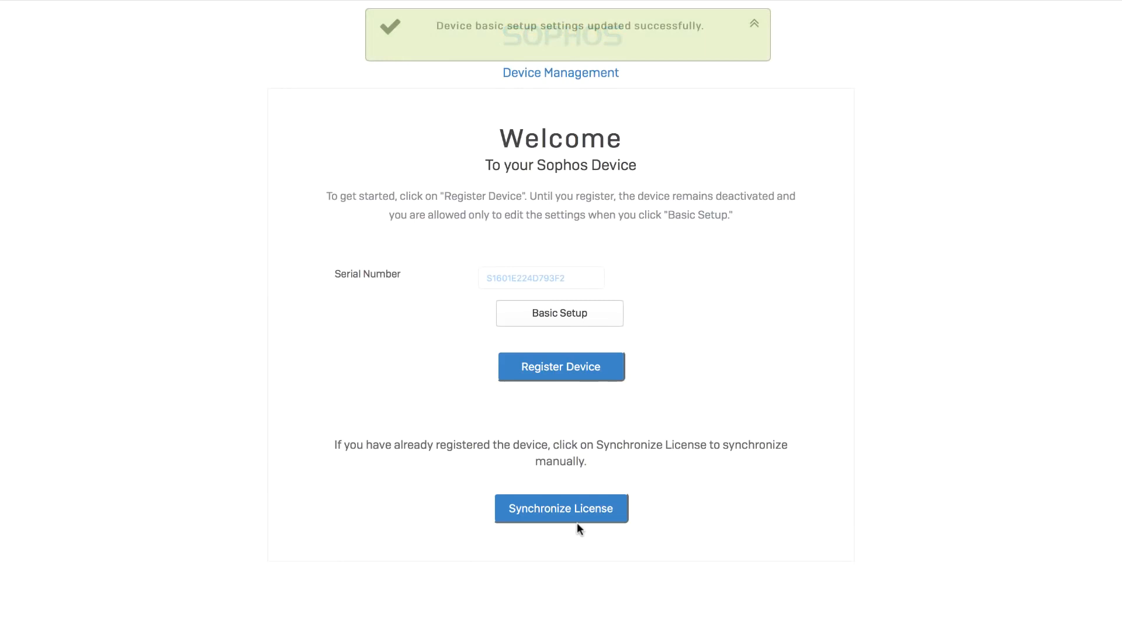
Start registering the device in an enlarged registration window and submit the first reCAPTCHA street-sign selection.
click(568, 365)
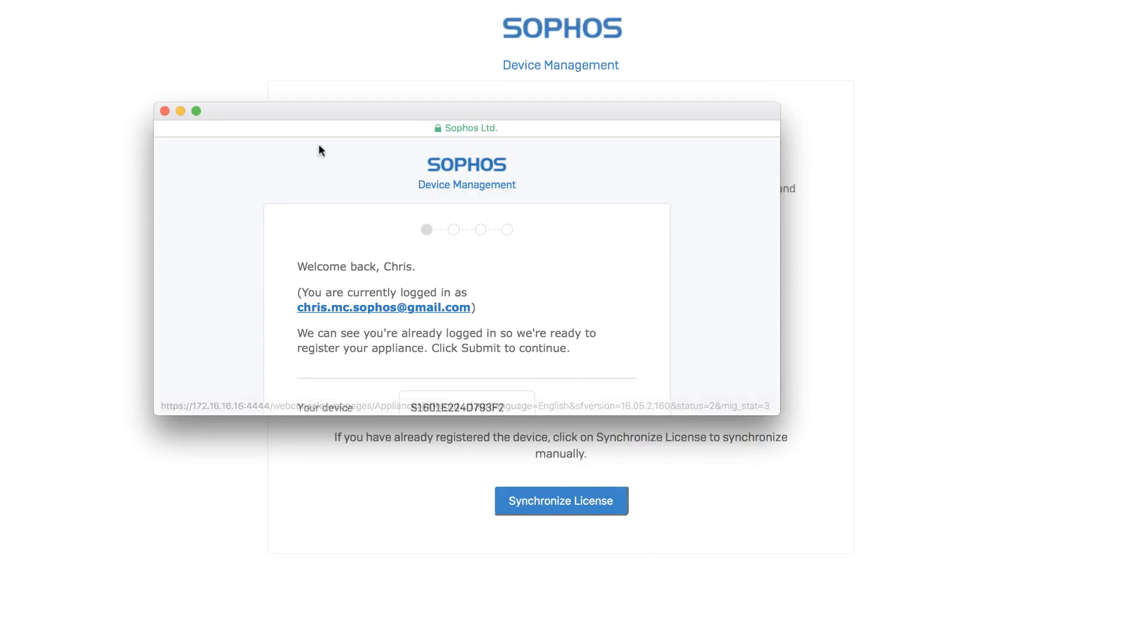
click(196, 111)
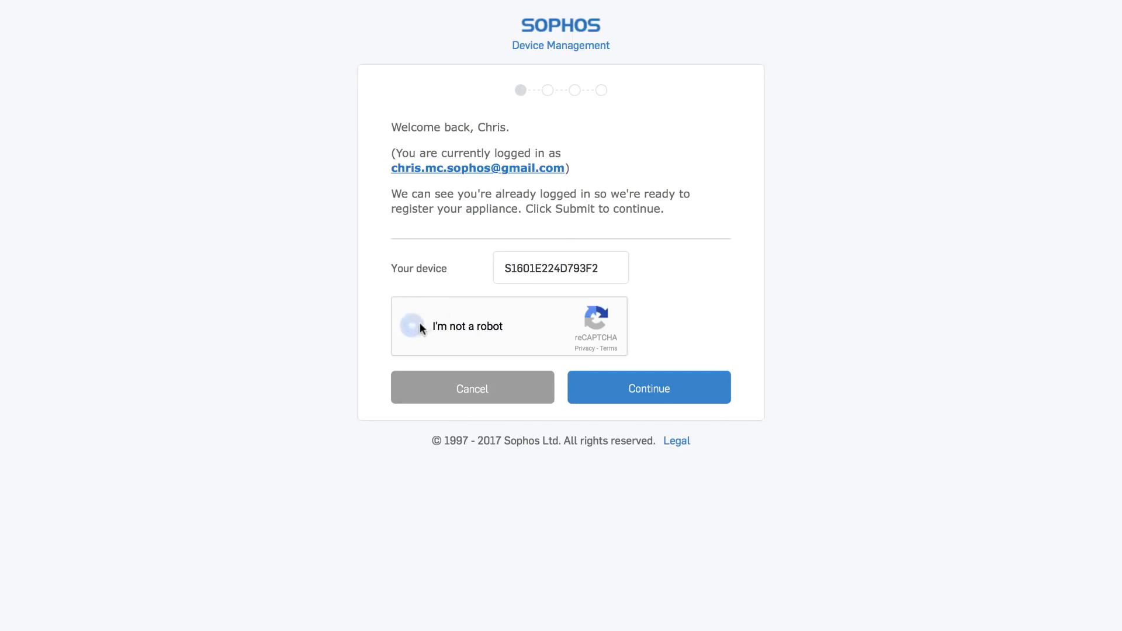
click(462, 270)
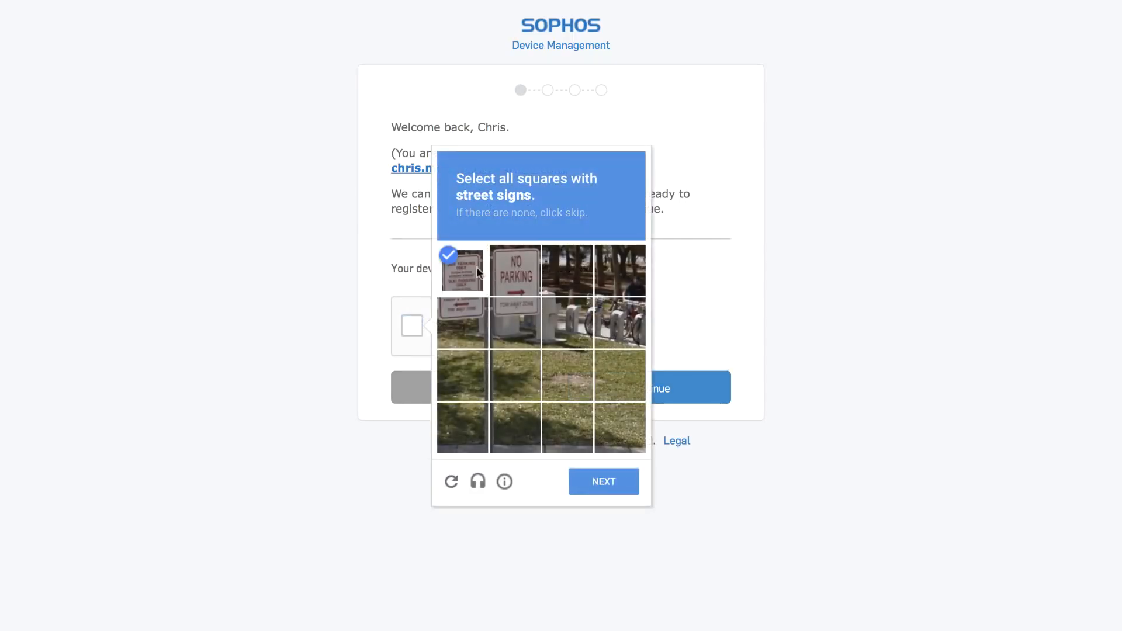
click(515, 270)
click(462, 323)
click(514, 323)
click(603, 481)
Select all street-sign squares in the second reCAPTCHA image, verify, and continue the device registration.
click(462, 270)
click(515, 270)
click(462, 322)
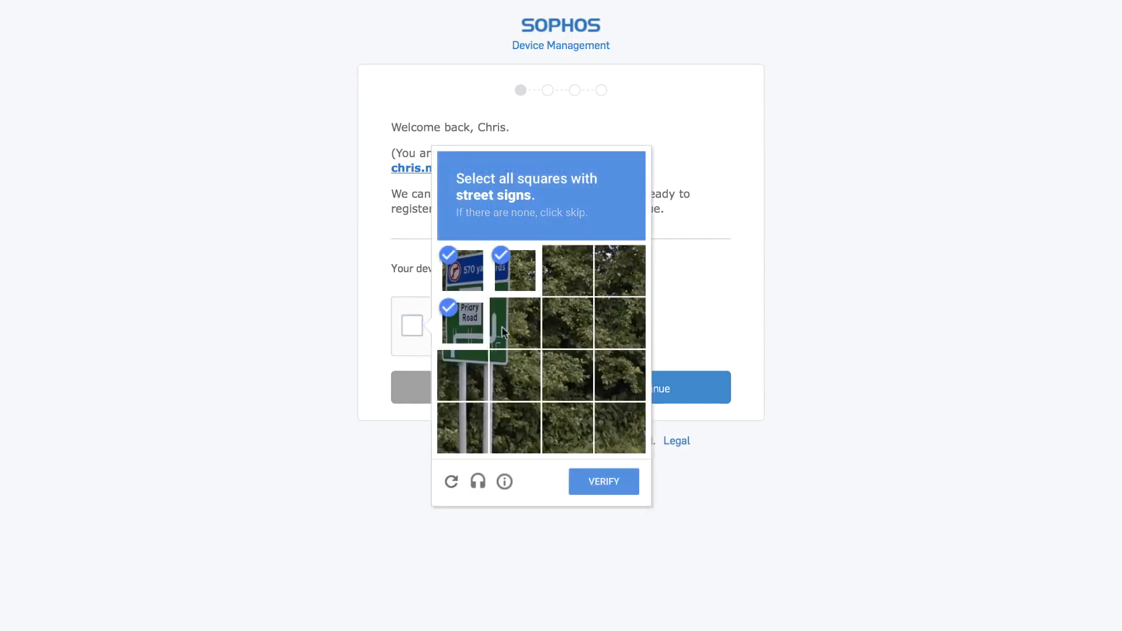
click(515, 323)
click(462, 375)
click(515, 376)
click(587, 479)
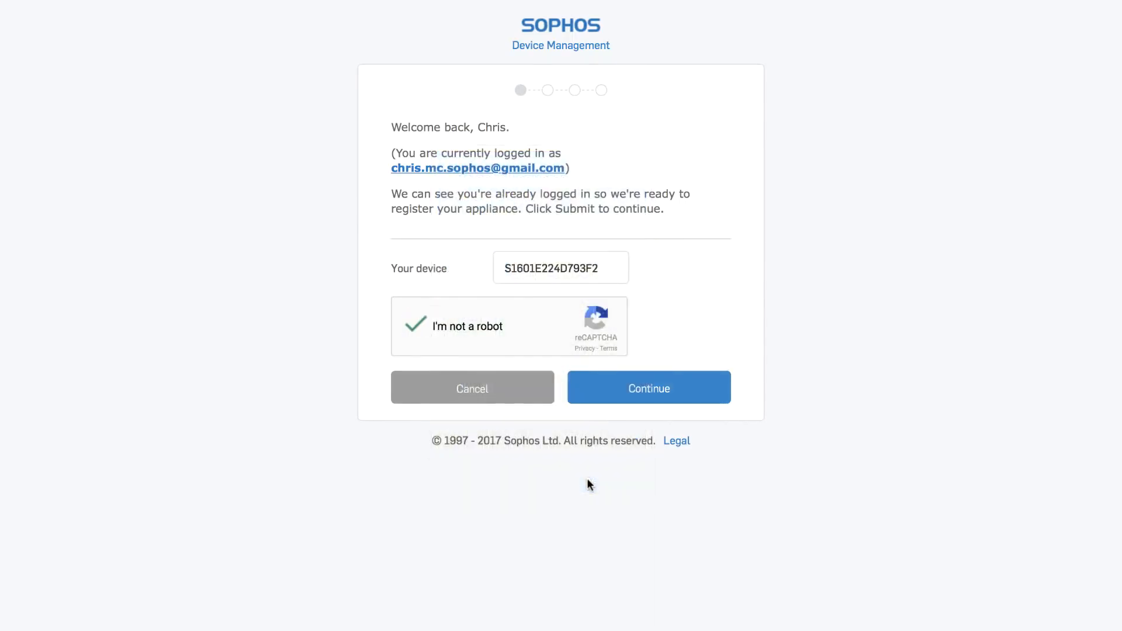
click(642, 382)
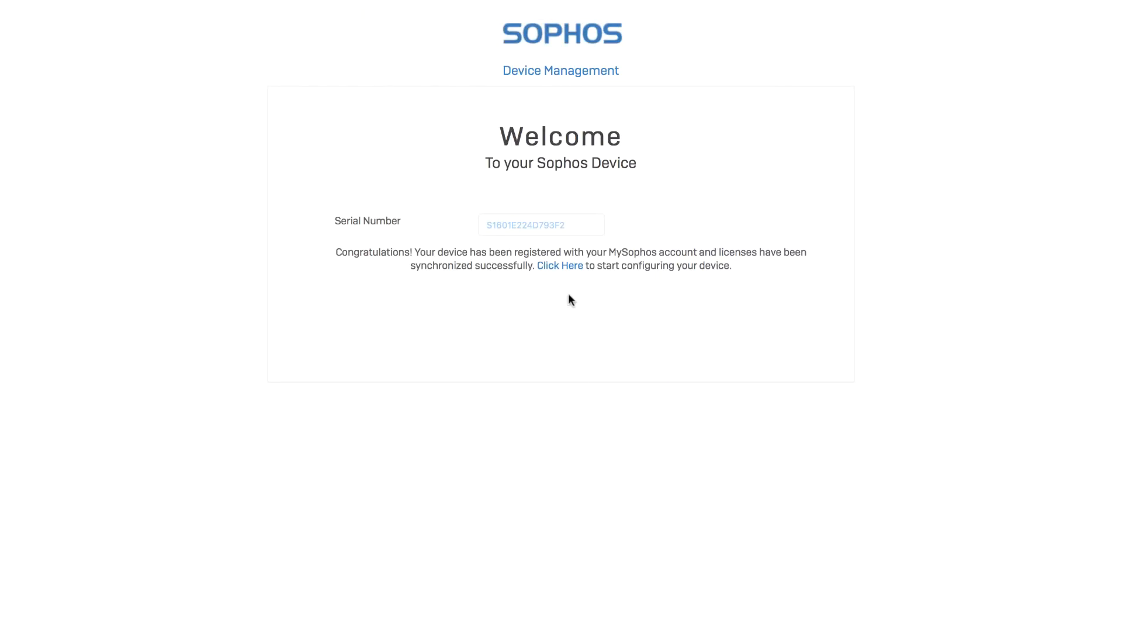
Start configuring the registered device and always trust its Sophos appliance certificate when connecting to 172.16.16.16.
click(570, 268)
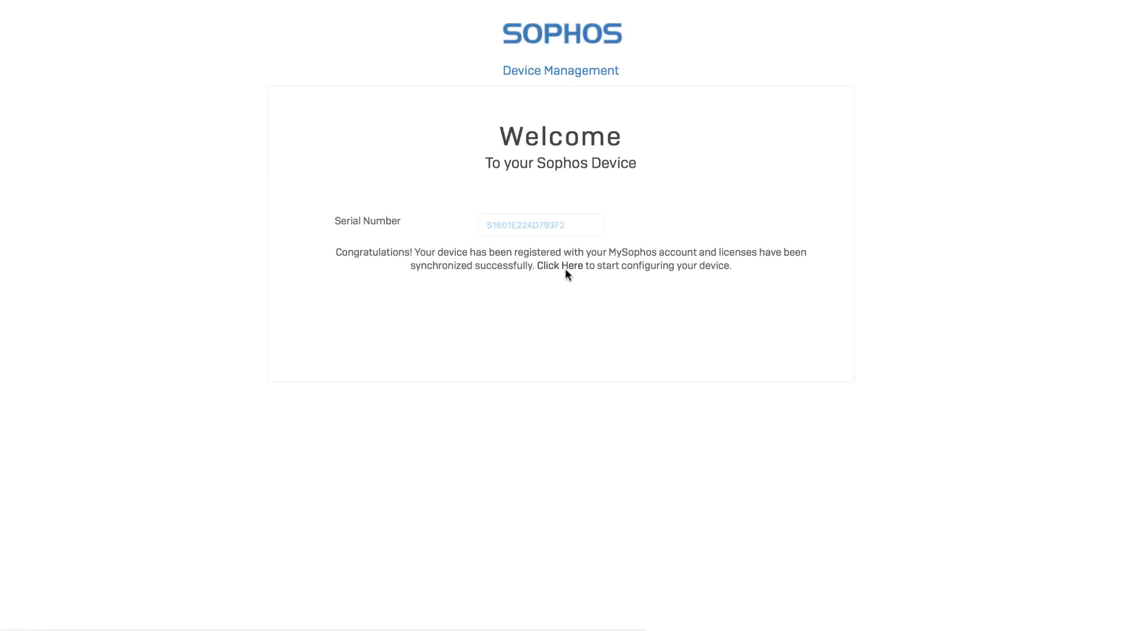
click(565, 268)
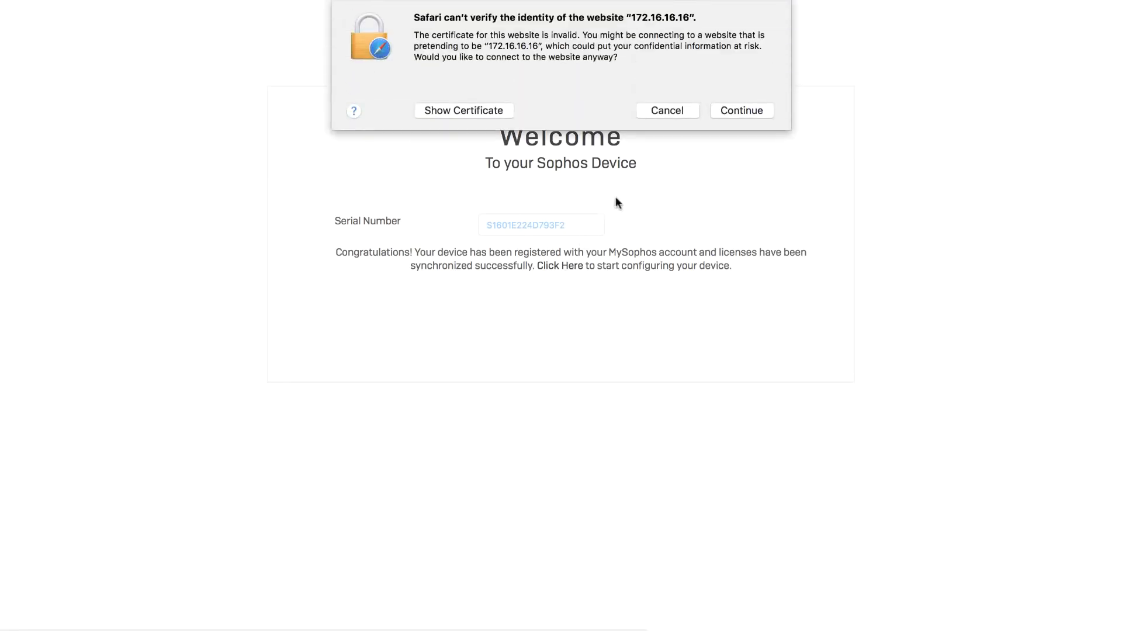
click(743, 112)
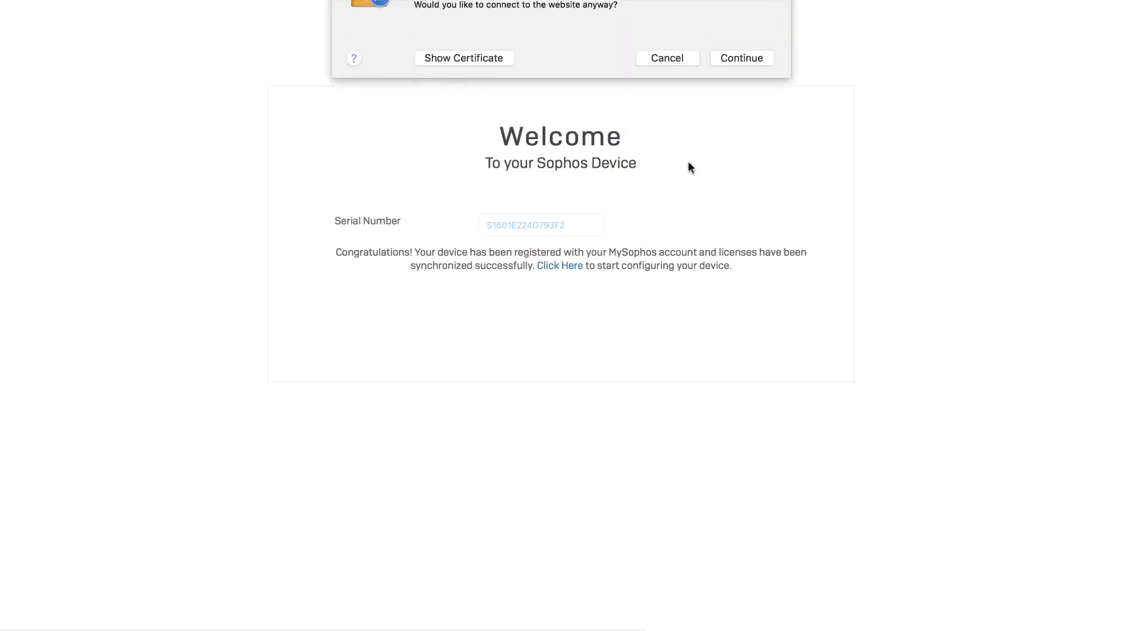
click(740, 110)
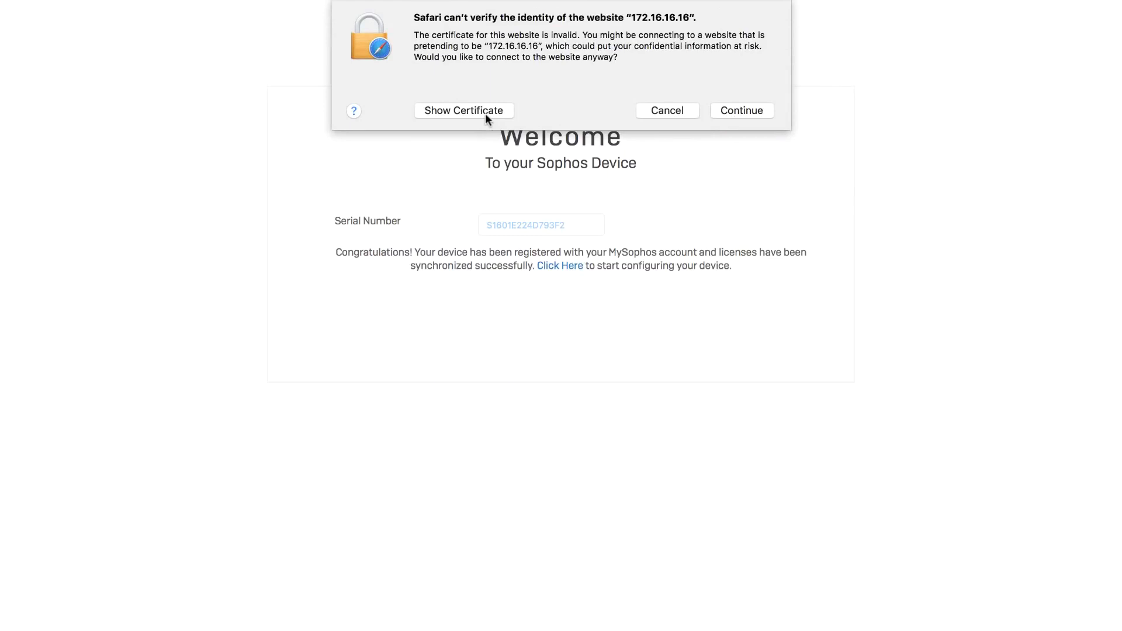
click(483, 112)
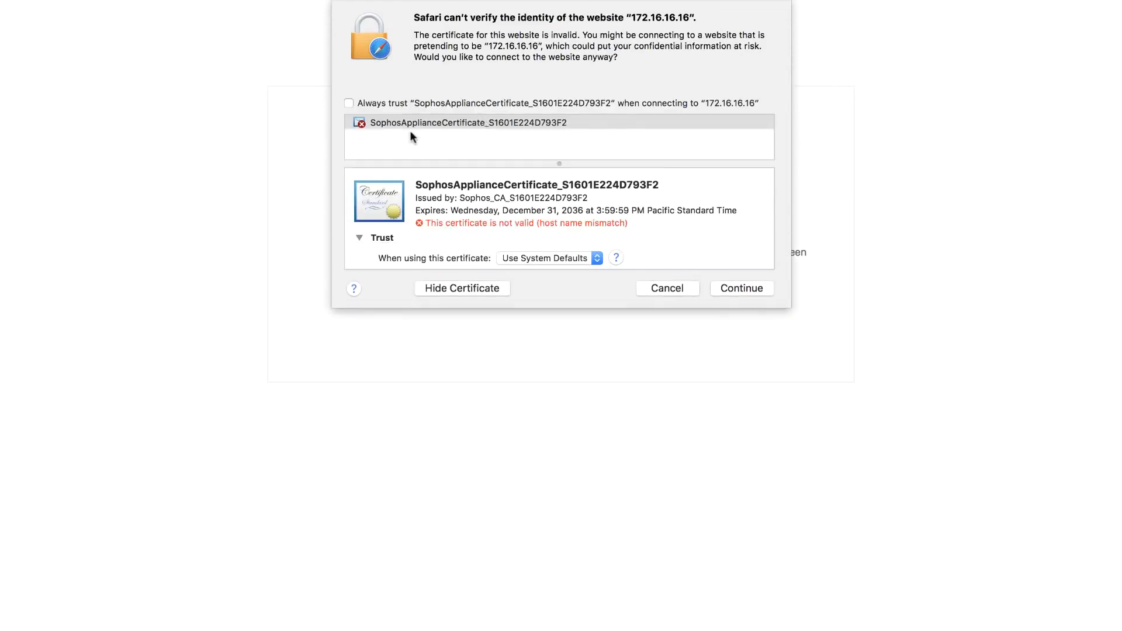
click(348, 104)
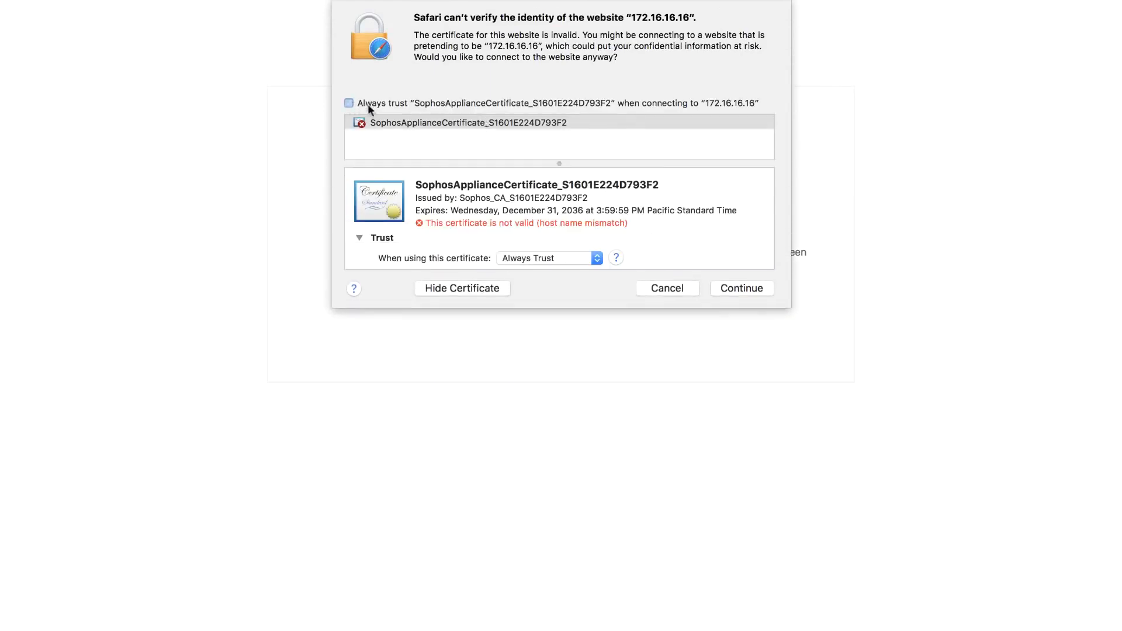
click(740, 288)
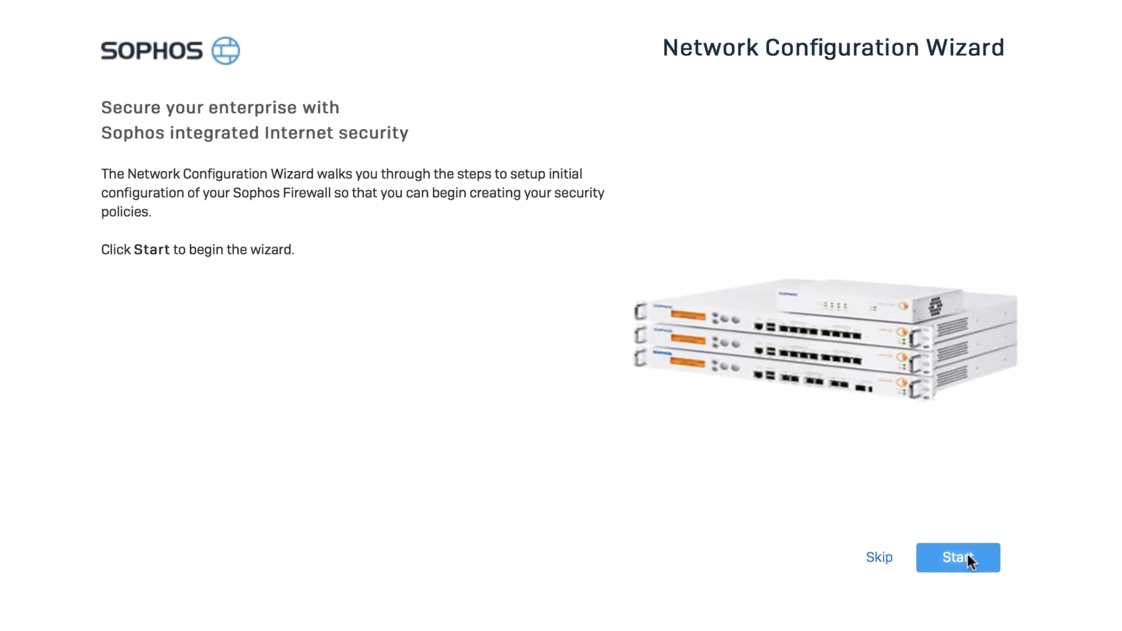
Start the Network Configuration Wizard, compare the Bridge Mode diagram, and choose Gateway Mode as the deployment mode.
click(966, 560)
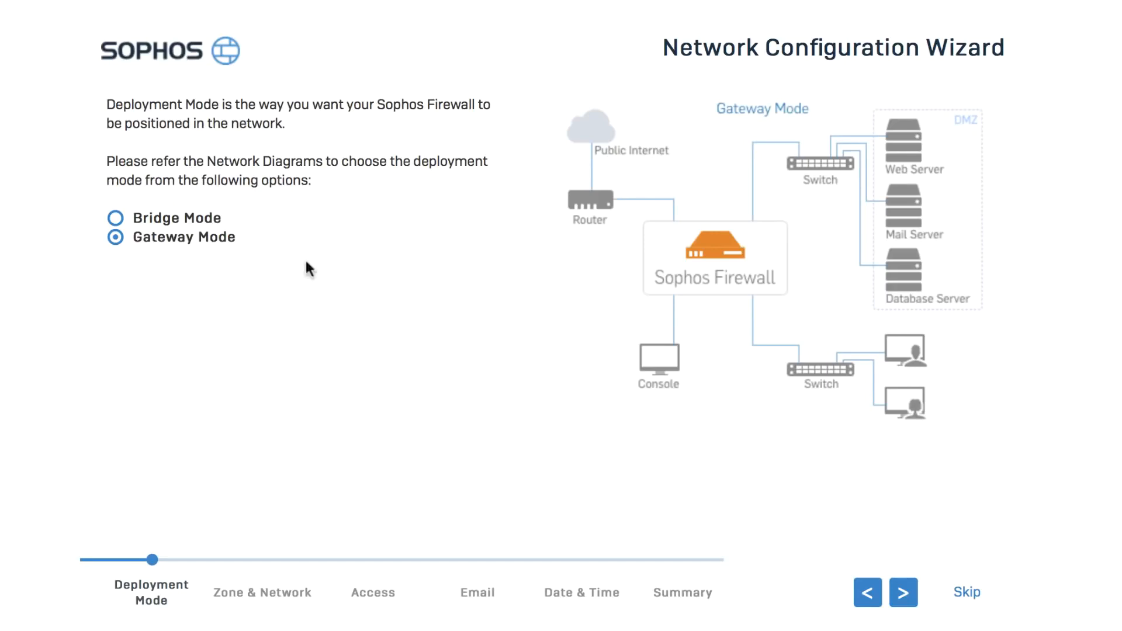
click(118, 219)
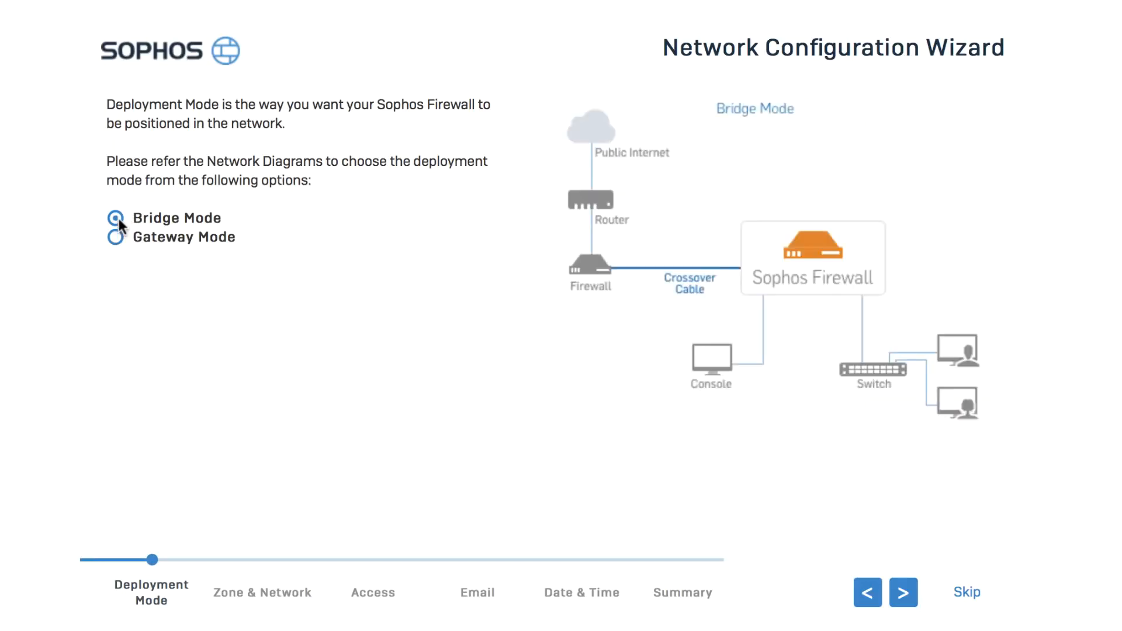
click(116, 237)
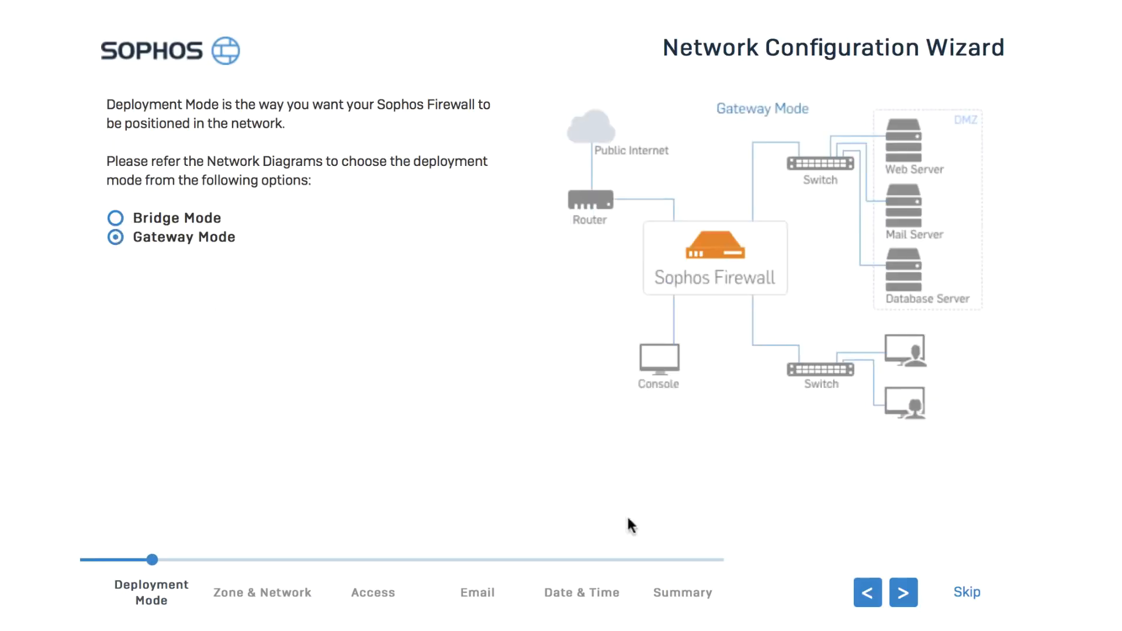
click(905, 591)
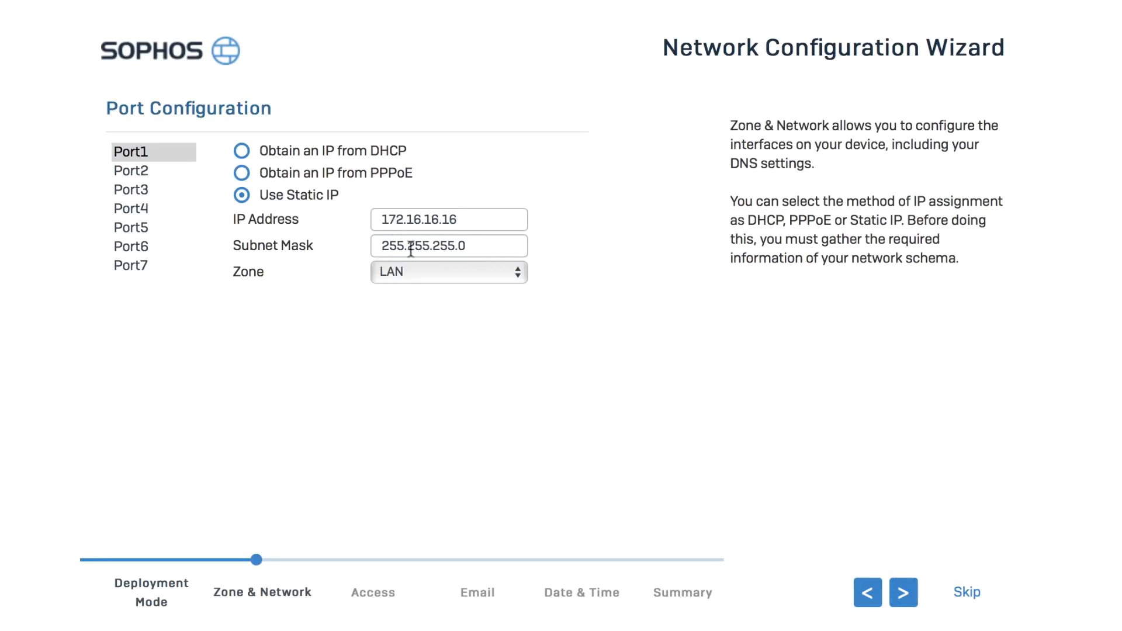
Keep Port1 in the LAN zone and Port2 in the WAN zone, and proceed to the DNS configuration.
click(434, 283)
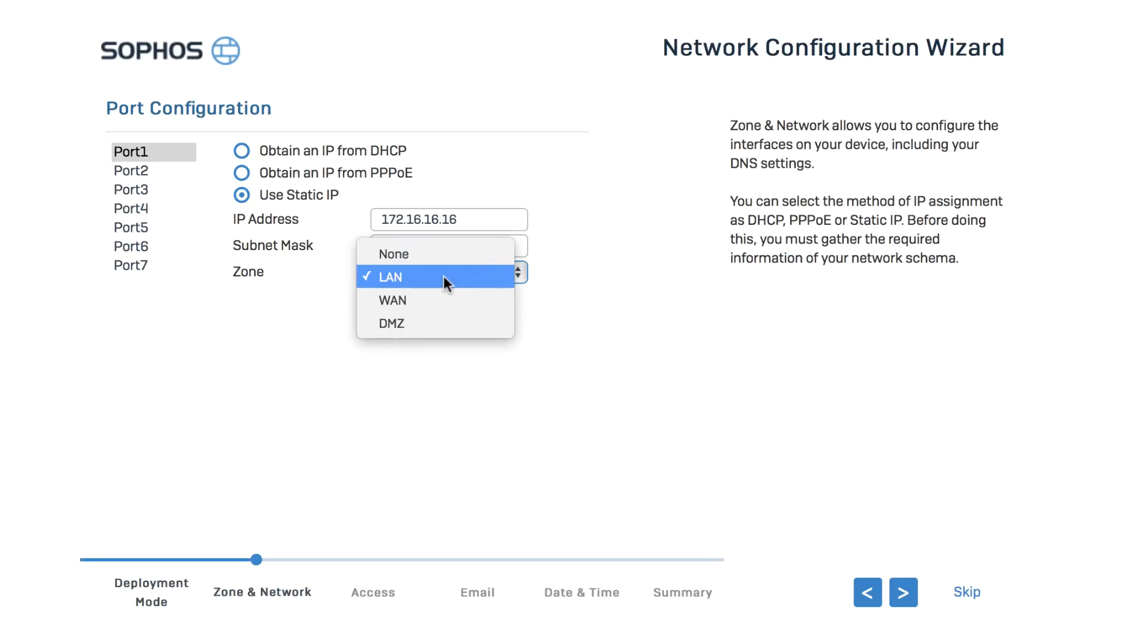
click(443, 276)
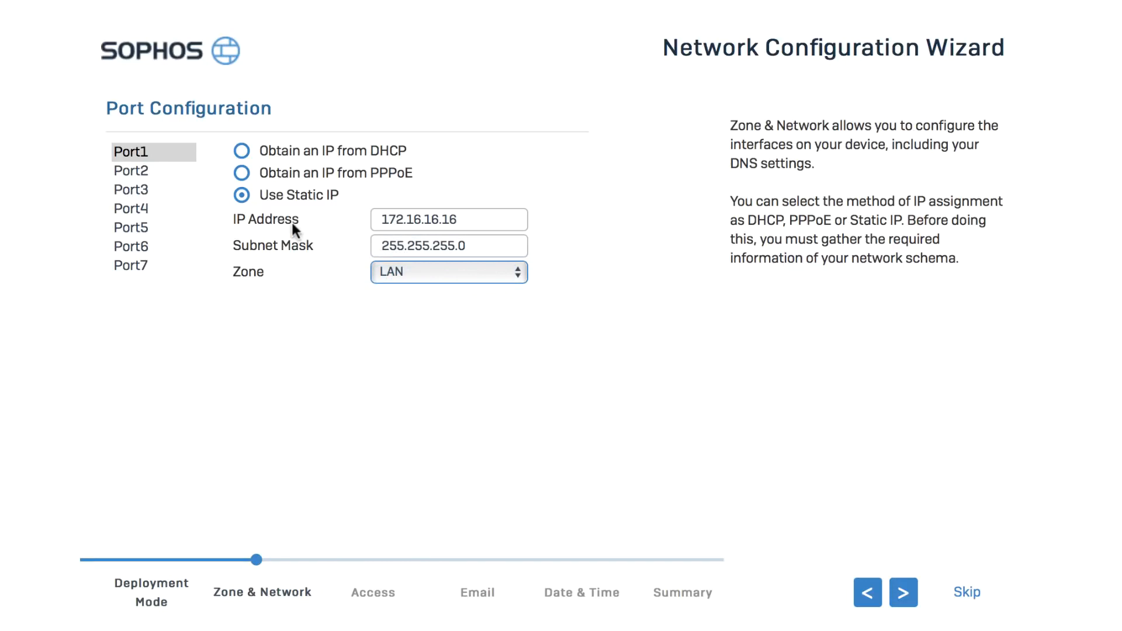
click(143, 175)
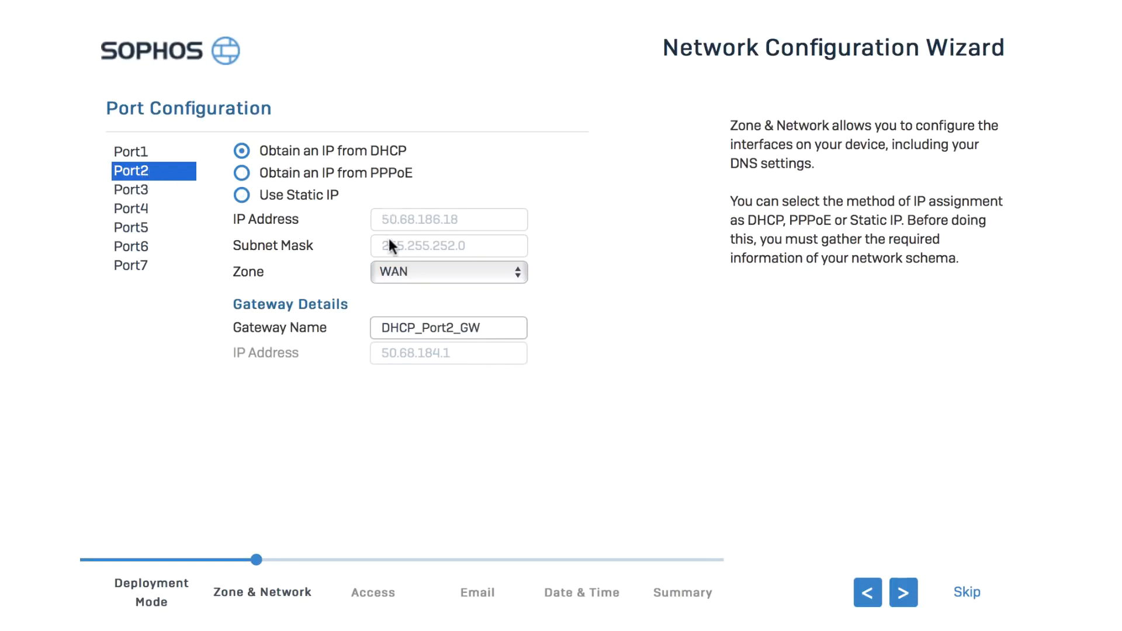
click(391, 268)
click(391, 268)
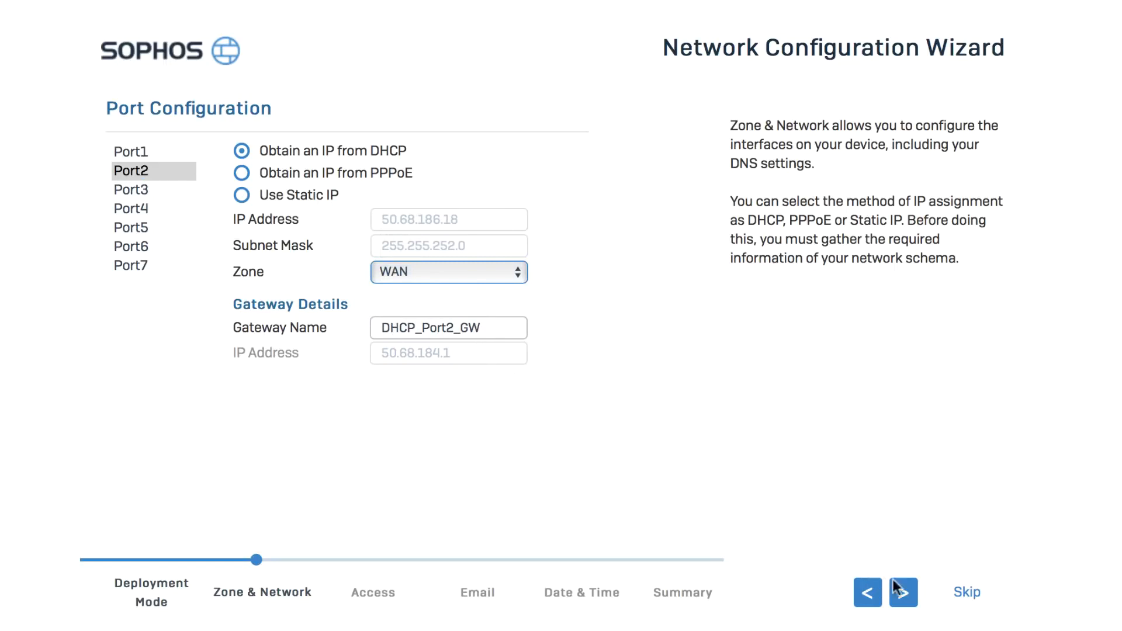
click(903, 589)
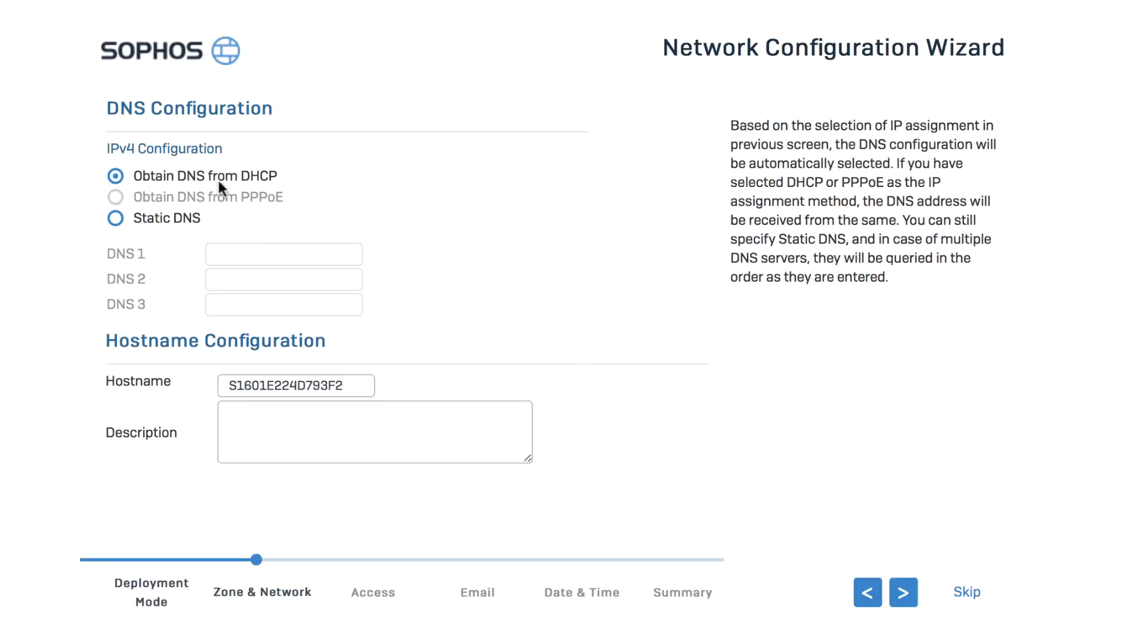
Switch to Static DNS with 8.8.8.8 as DNS 1 and proceed to the default network policy.
click(116, 219)
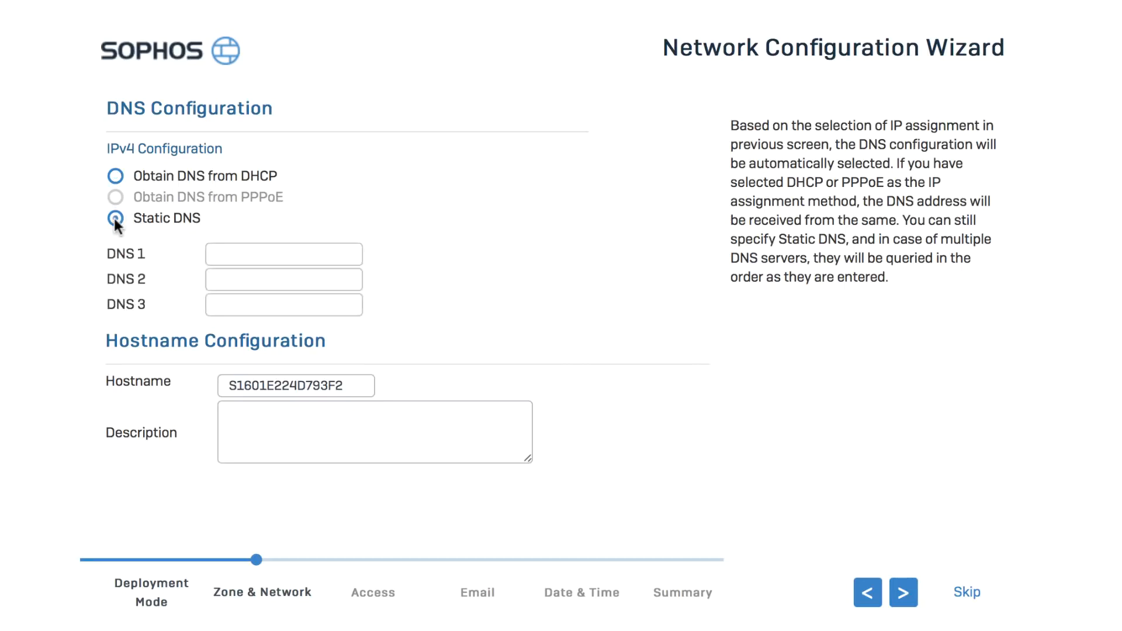
click(217, 253)
text(8.8.8.8)
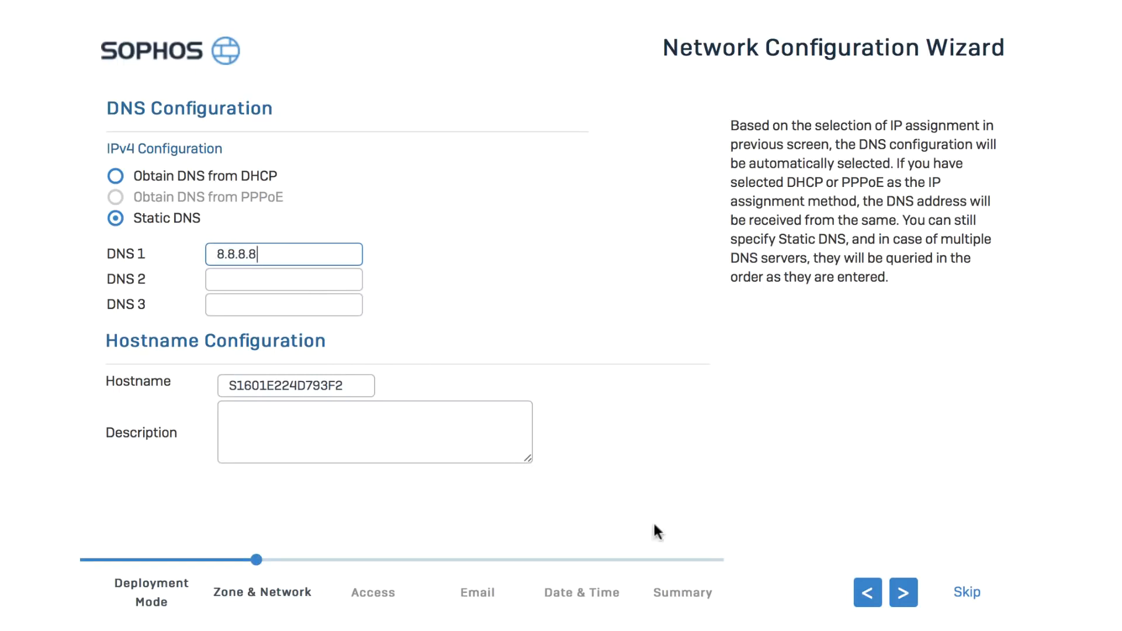
click(903, 592)
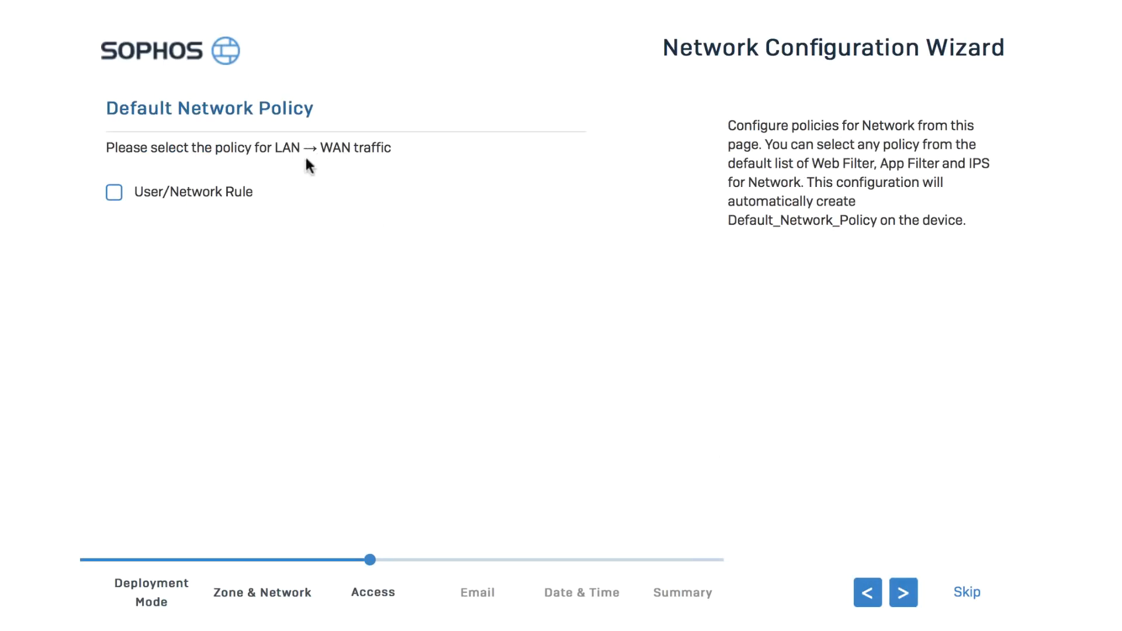
Enable the User/Network Rule for LAN to WAN traffic with Web Filter, App Filter and IPS set to None, and proceed to mail server configuration.
click(115, 196)
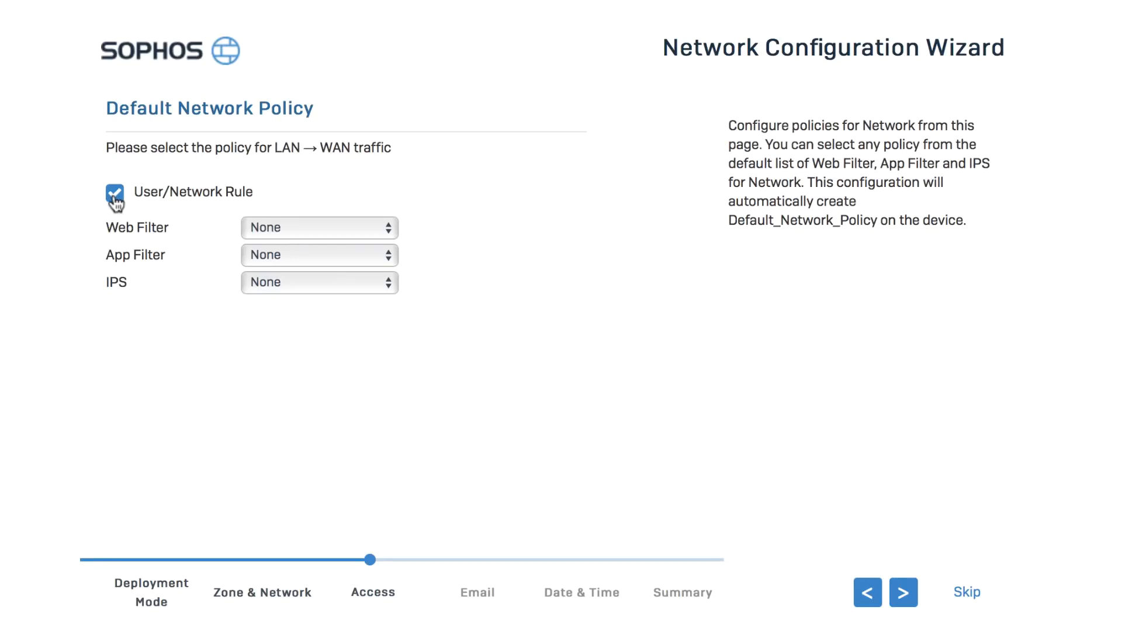
click(315, 228)
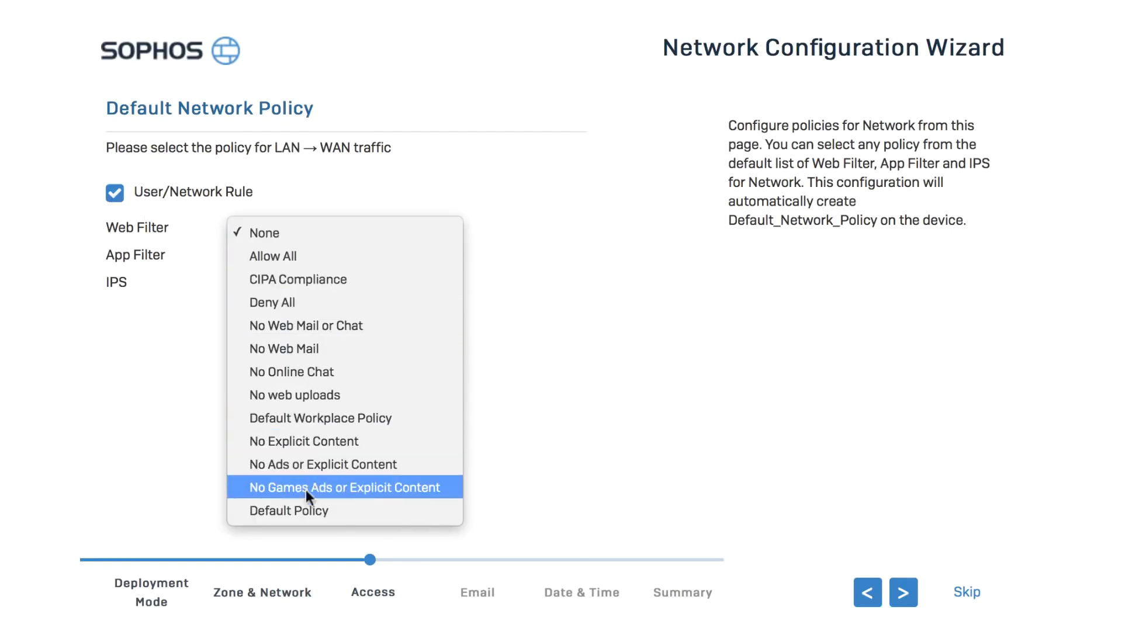
click(293, 233)
click(332, 253)
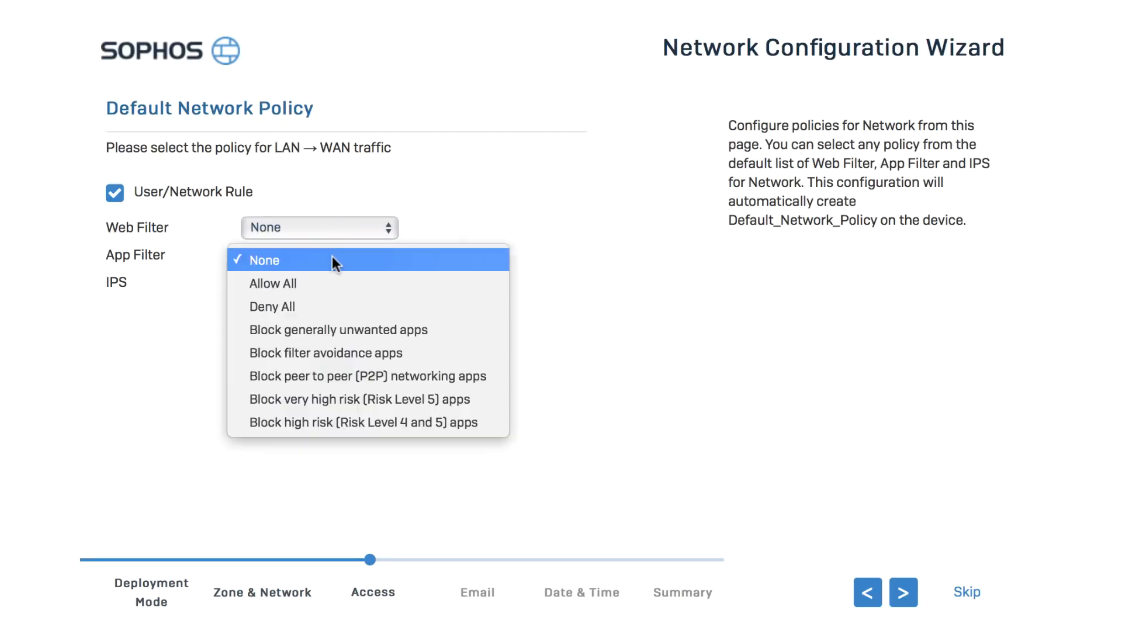
click(332, 257)
click(338, 279)
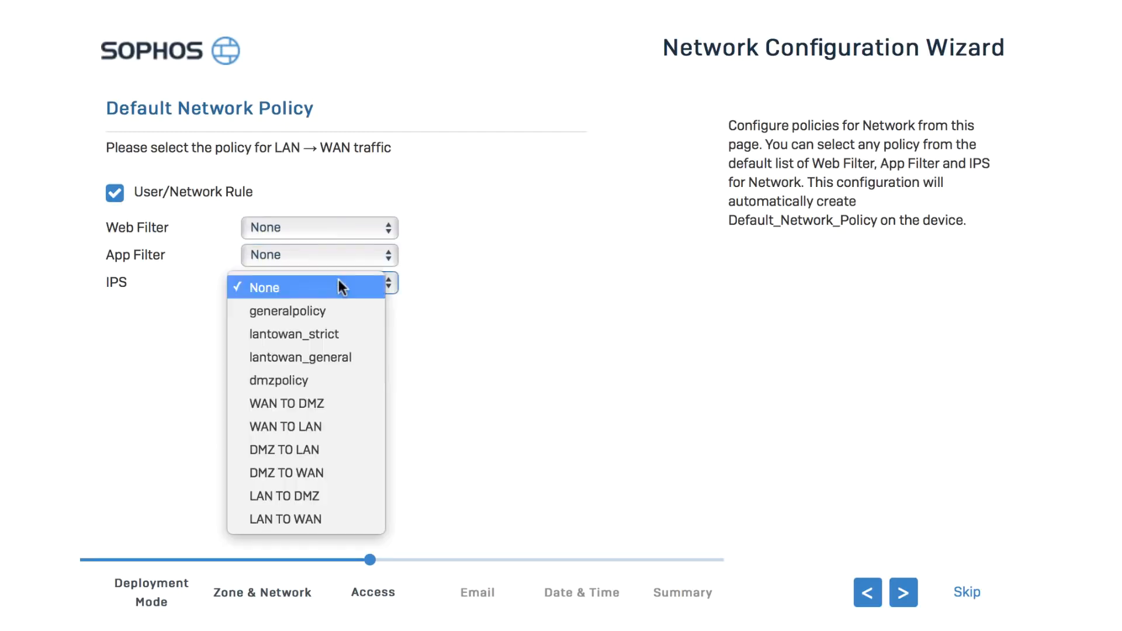
click(338, 281)
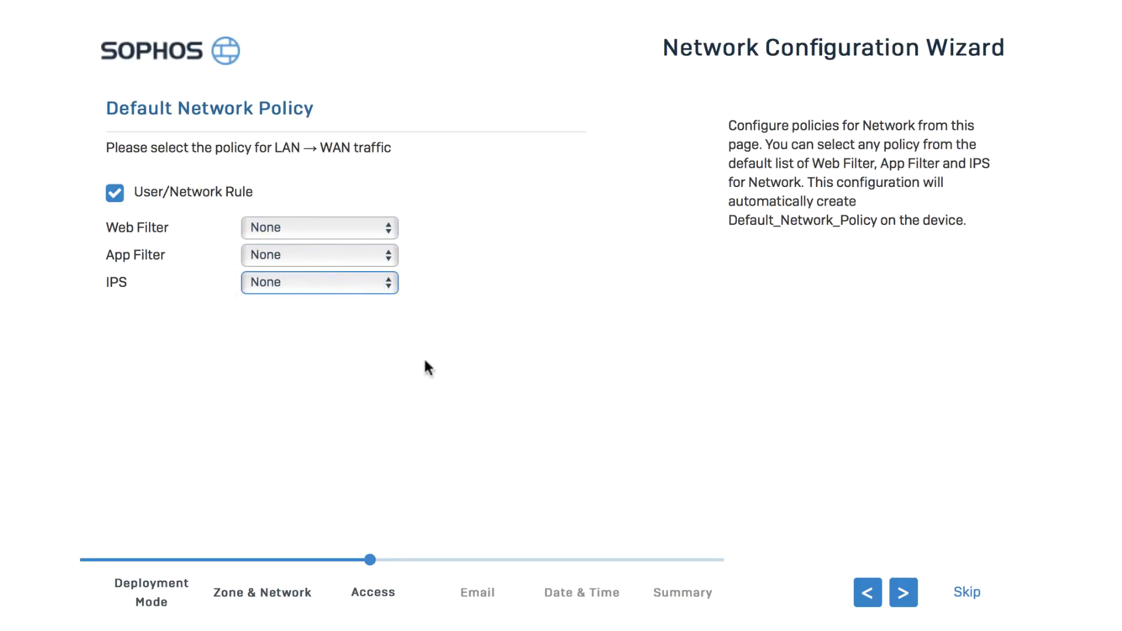
click(907, 590)
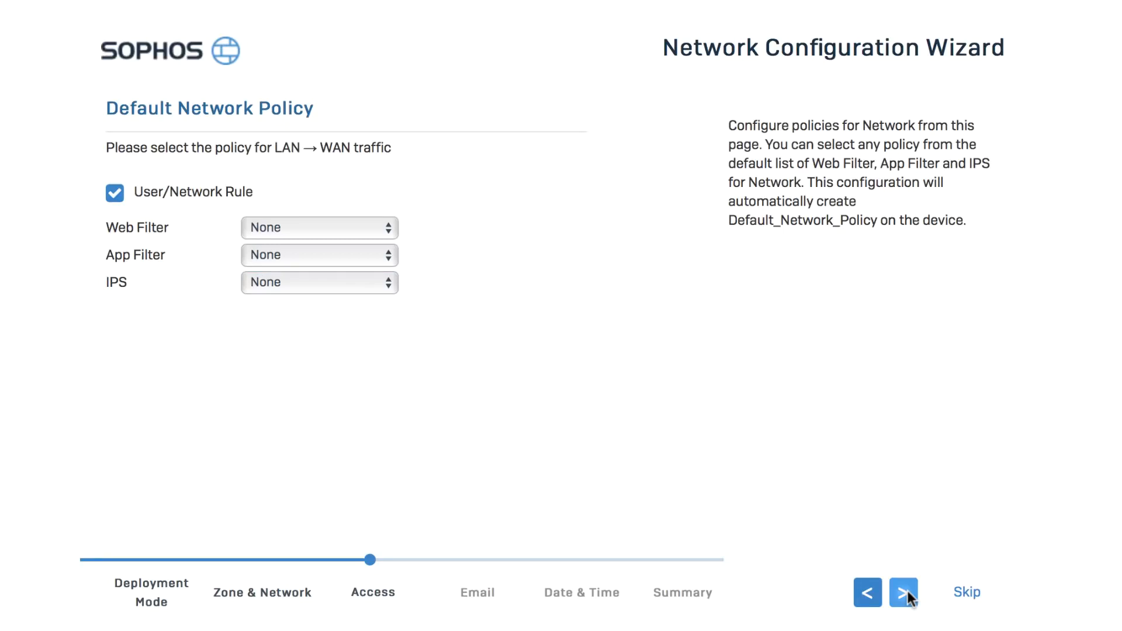
click(907, 591)
Enter the e-mail address that receives notifications and set the mail server to my.mailserver.com.
click(433, 187)
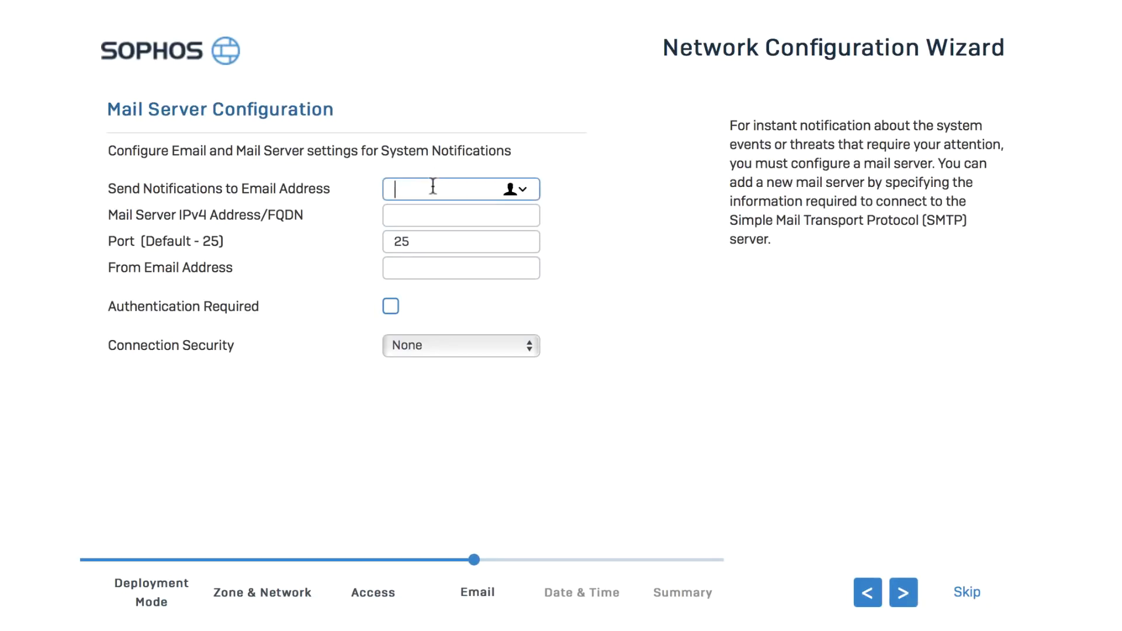
triple_click(432, 190)
key(ctrl+c)
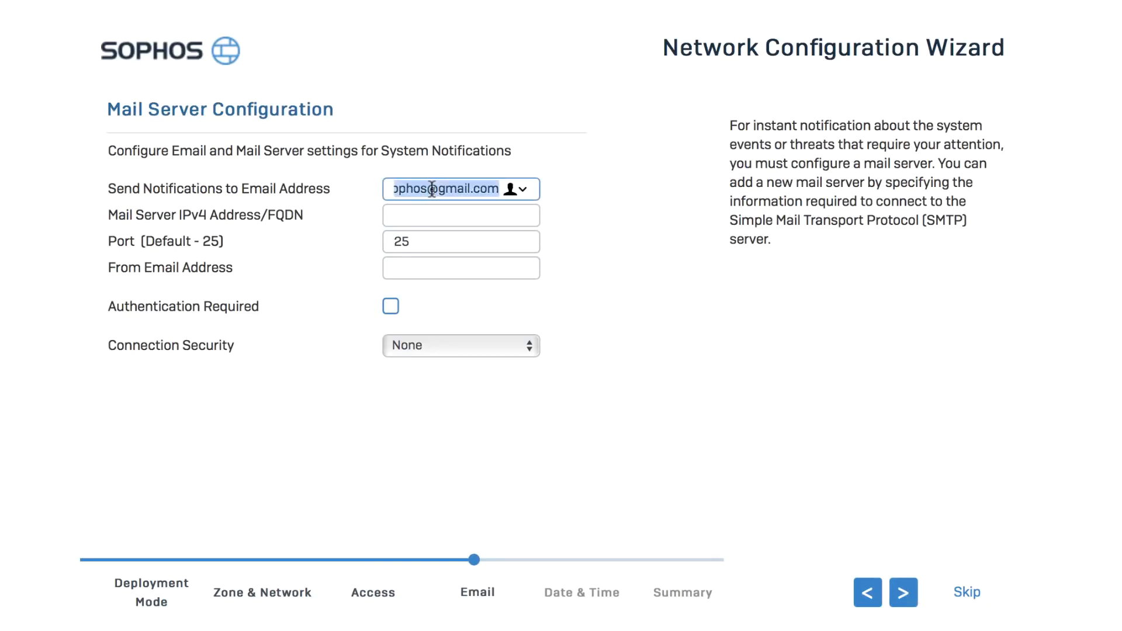
click(419, 214)
text(my.)
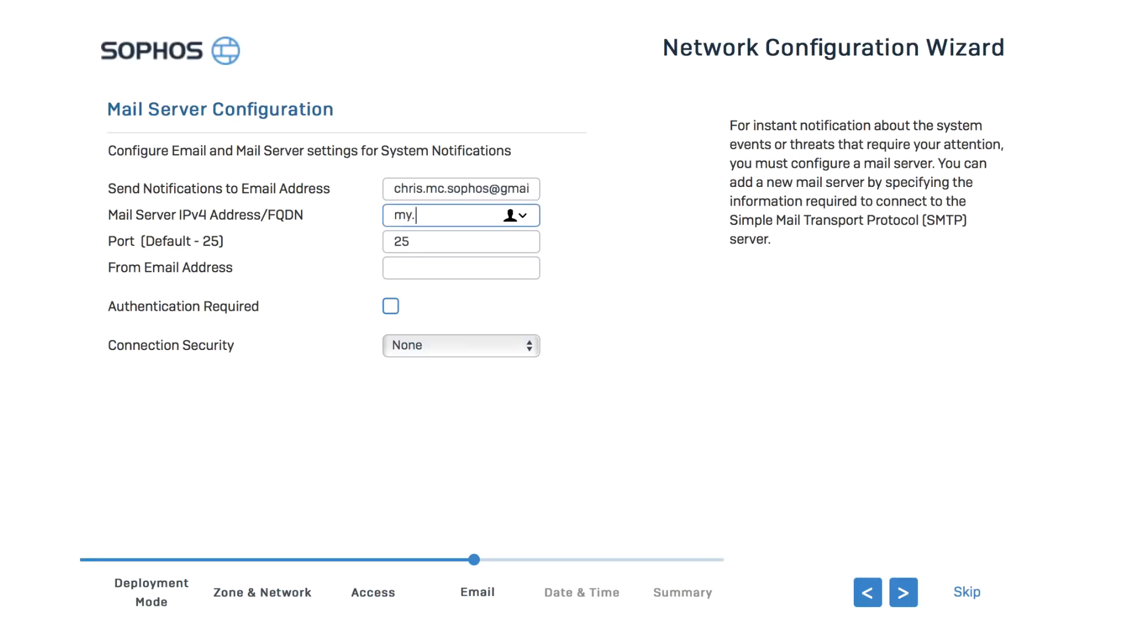
text(mailserver.com)
Reuse the notification e-mail as the From address, keep Connection Security at None, and proceed to date and time configuration.
click(424, 267)
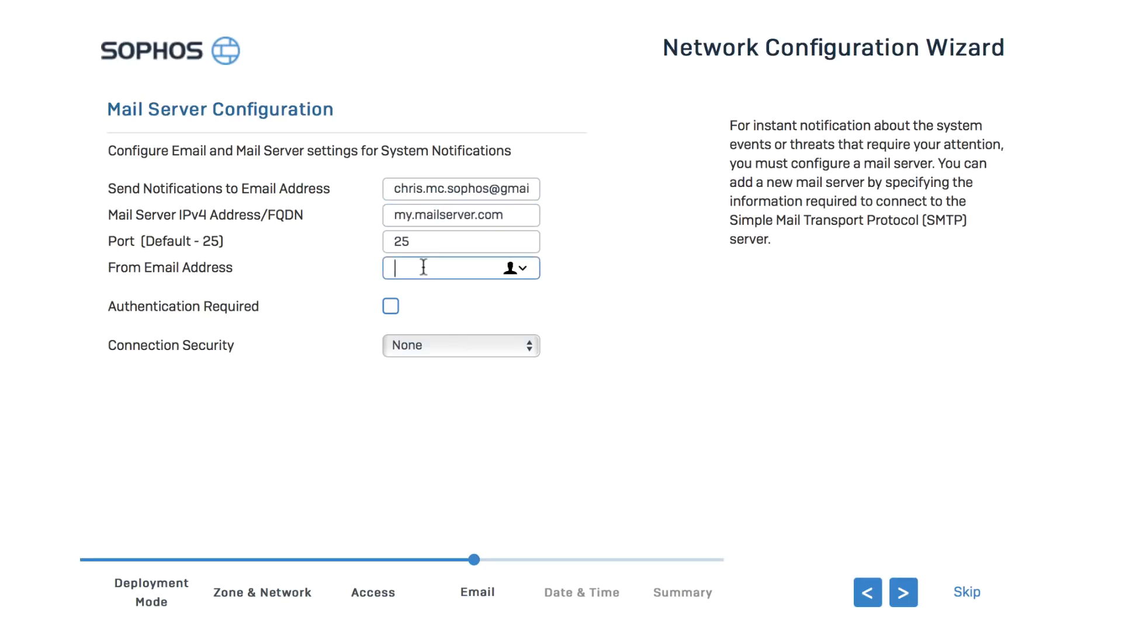
key(ctrl+v)
click(426, 345)
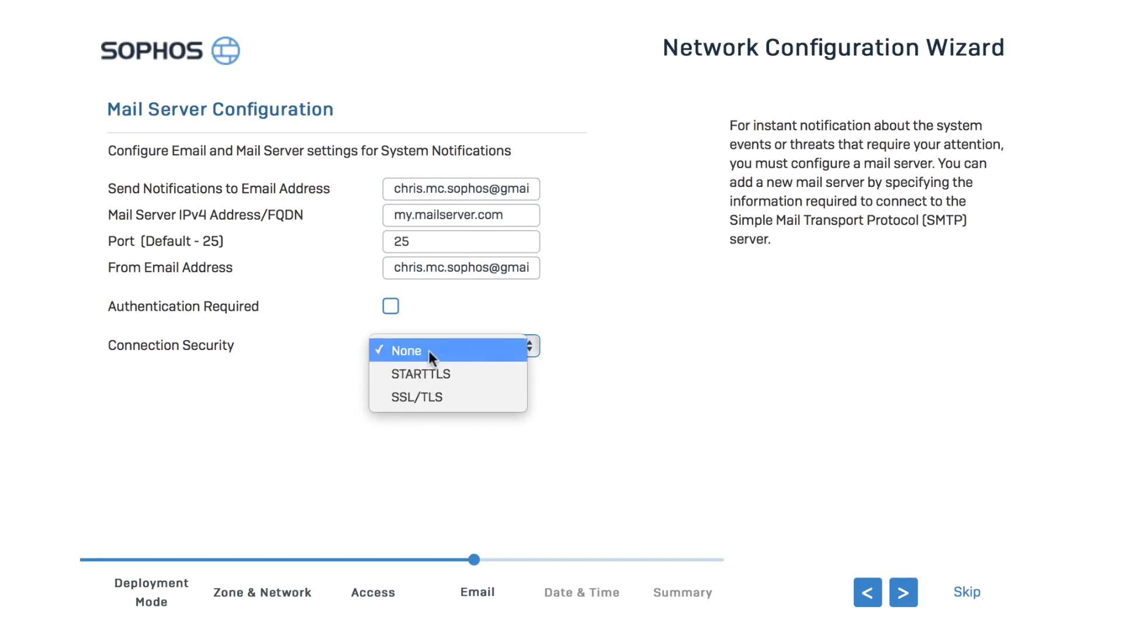
click(429, 351)
click(906, 594)
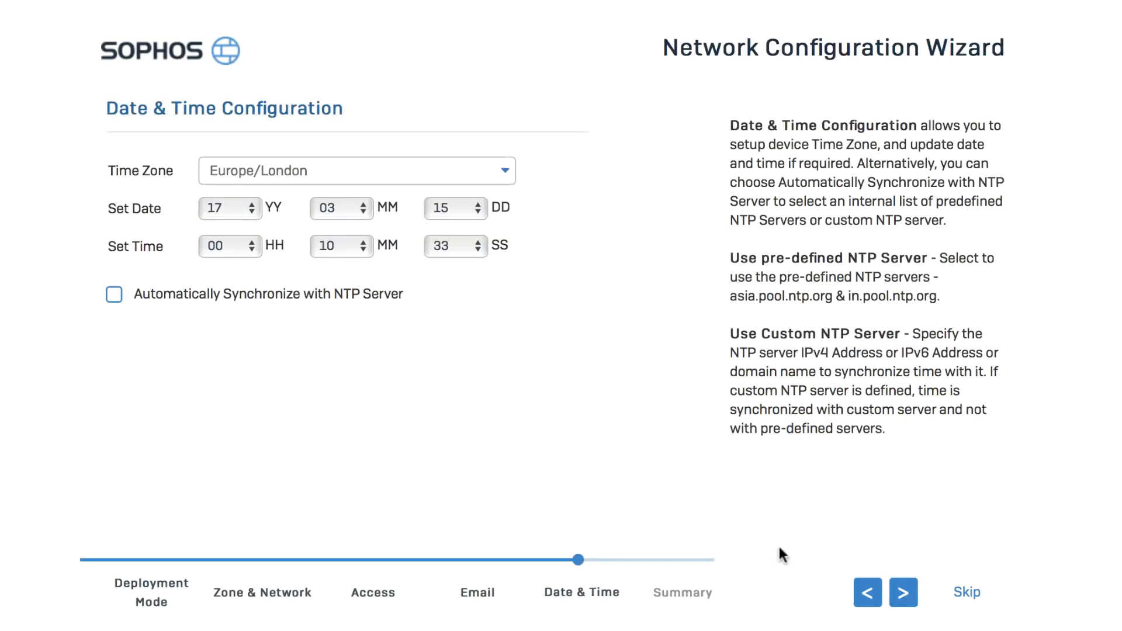
Set the time zone to America/Vancouver, enable automatic synchronization with the pre-defined NTP server, and proceed to the summary.
click(362, 181)
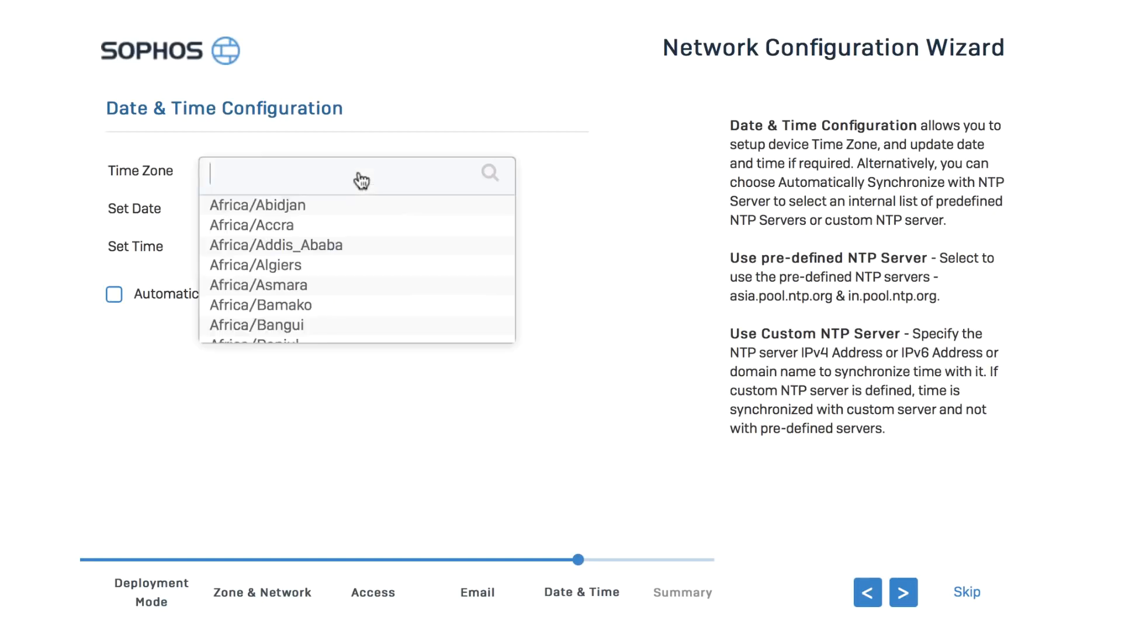
scroll(357, 216, down, 15)
scroll(350, 250, down, 20)
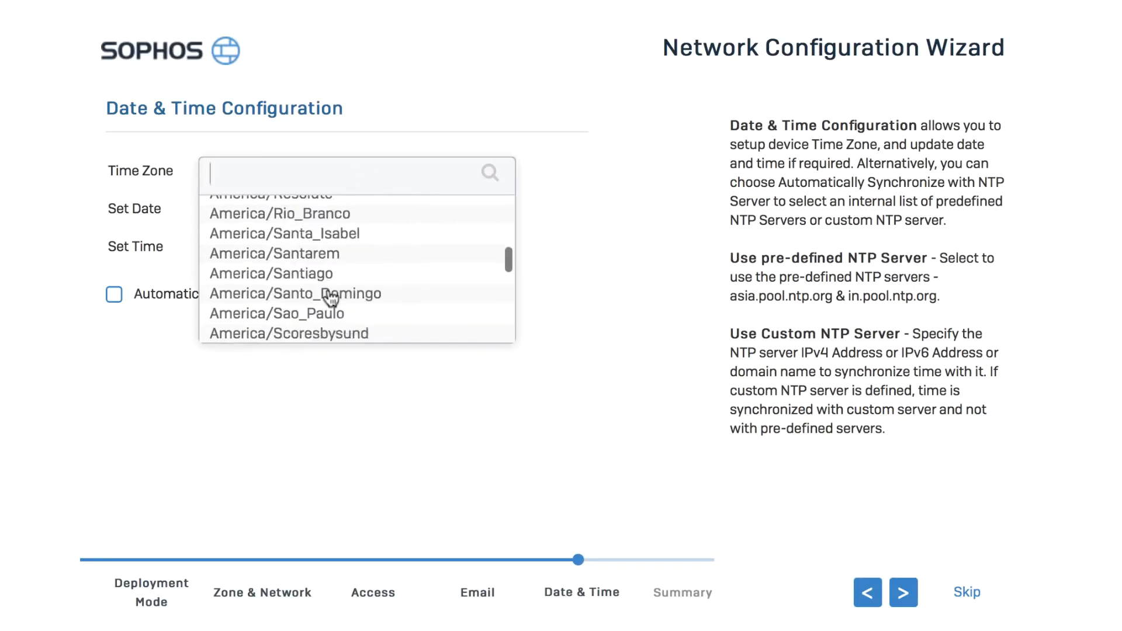
scroll(325, 234, up, 1)
click(325, 219)
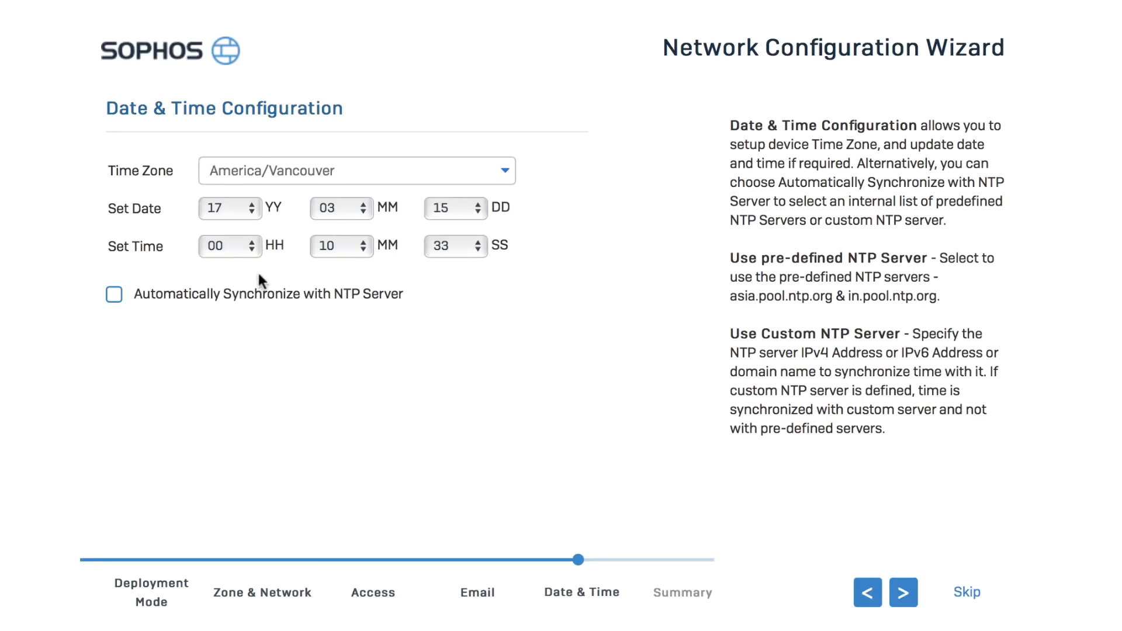
click(115, 296)
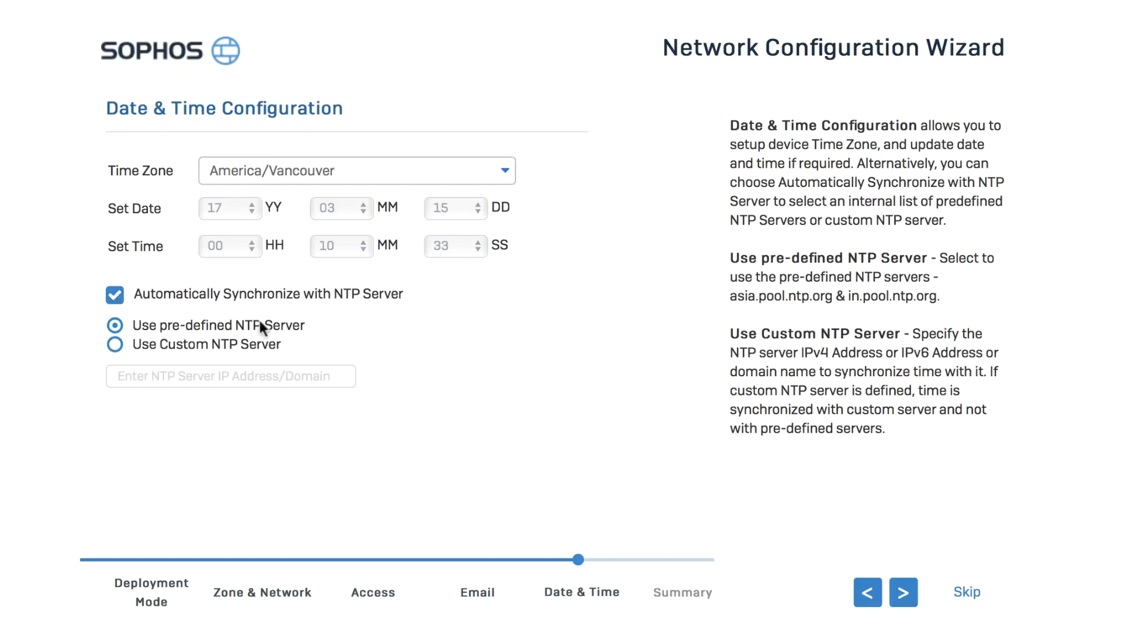
click(903, 593)
Review the configuration overview, finish the wizard, and accept the flushing of previously configured settings.
scroll(631, 311, down, 15)
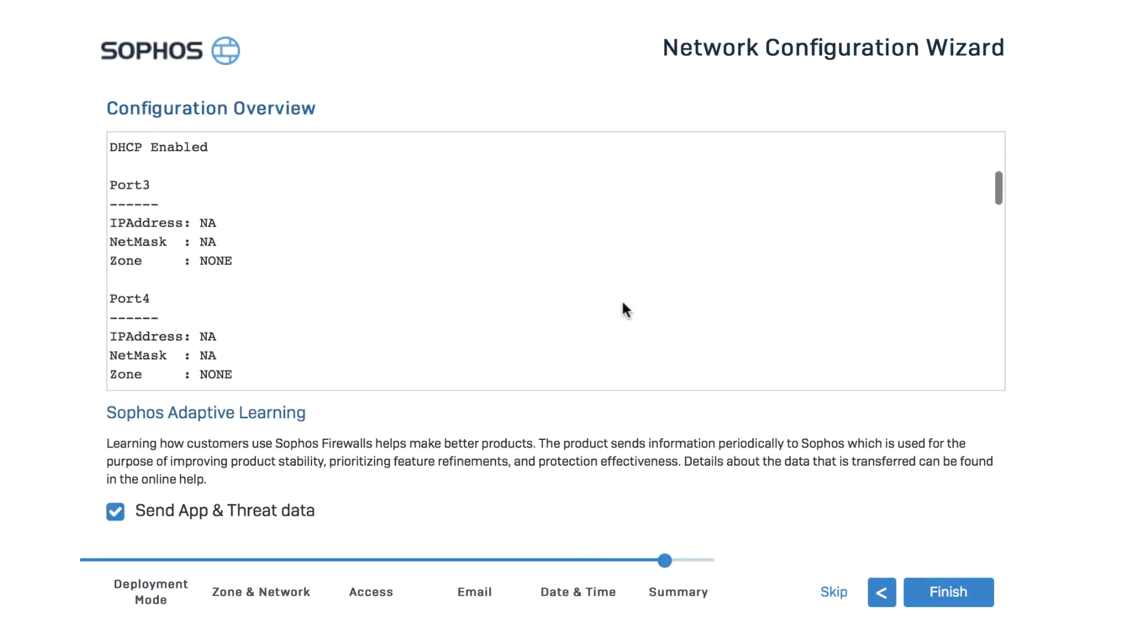
scroll(618, 305, down, 15)
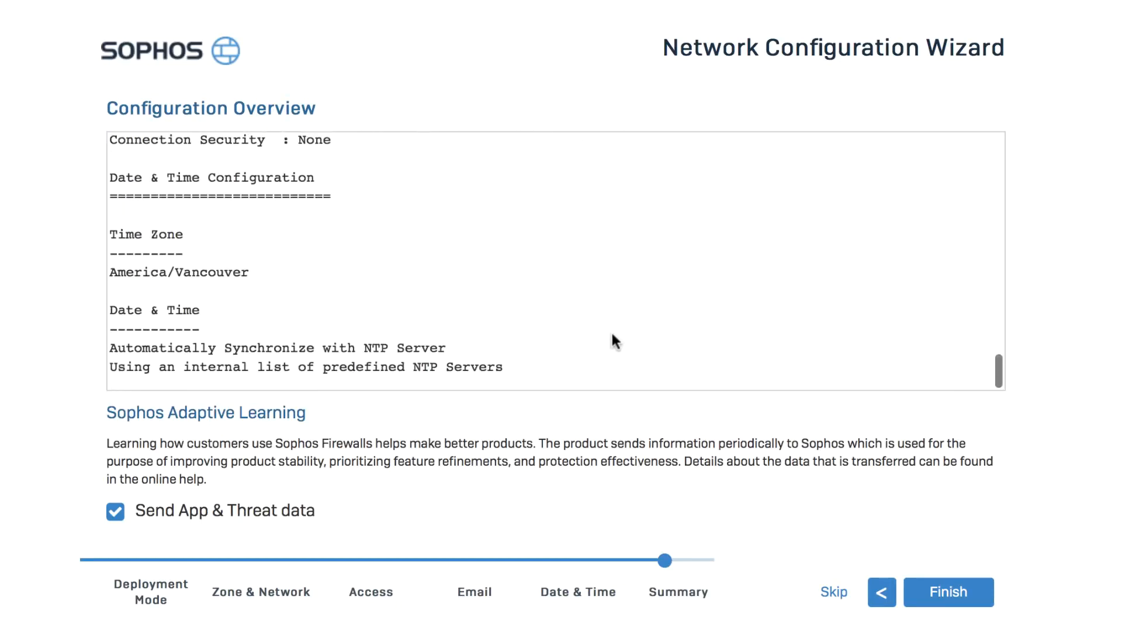
click(938, 591)
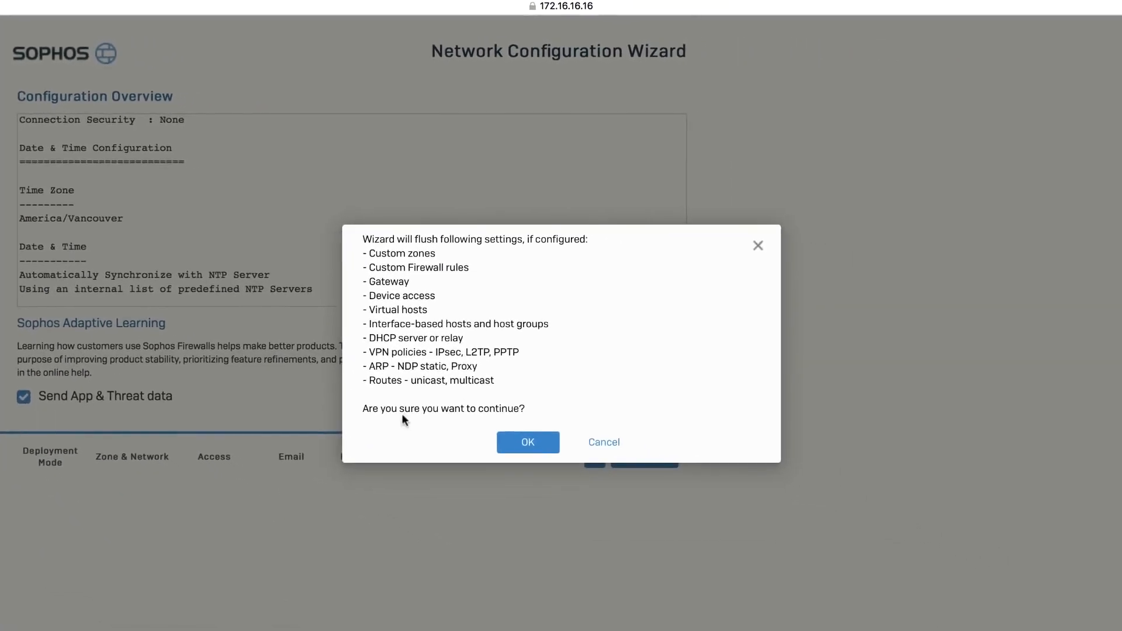
click(527, 442)
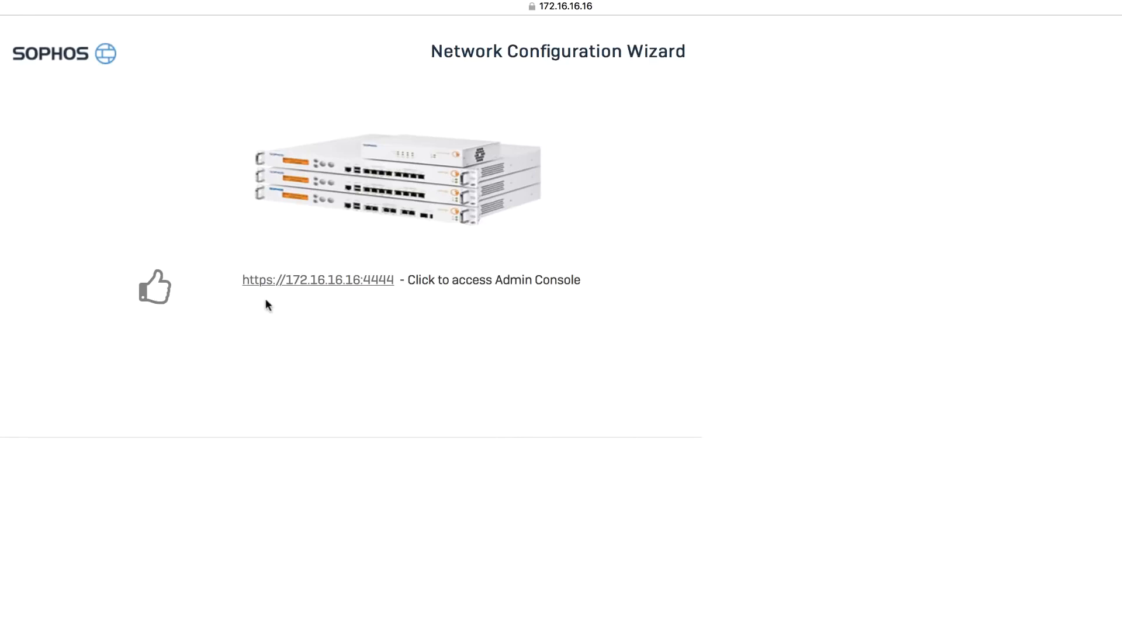
click(353, 283)
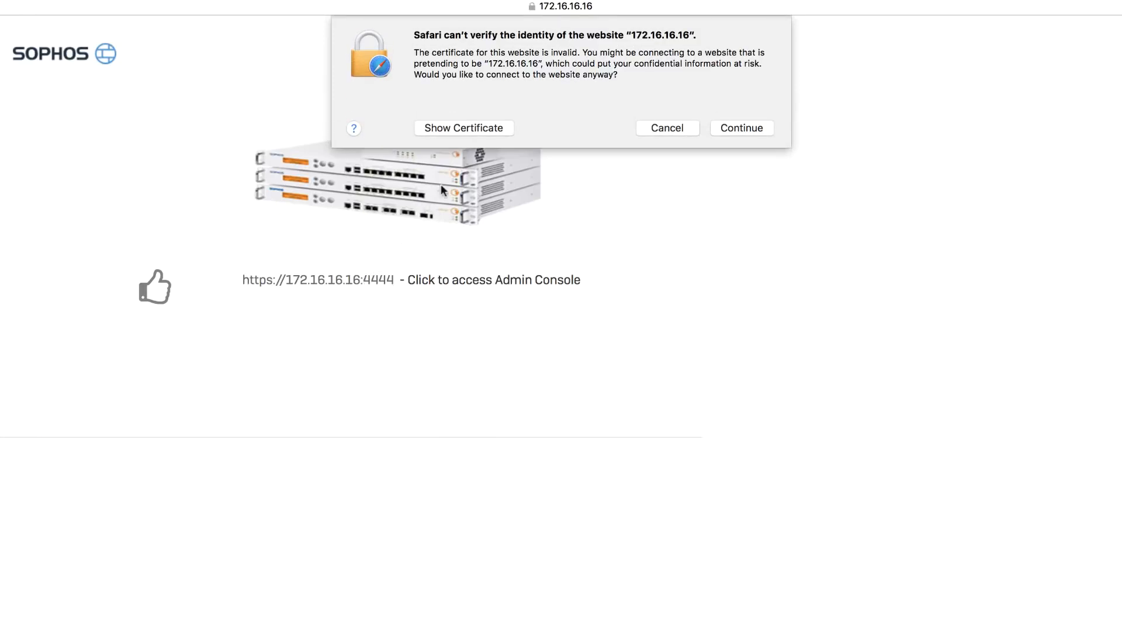
click(466, 129)
click(349, 120)
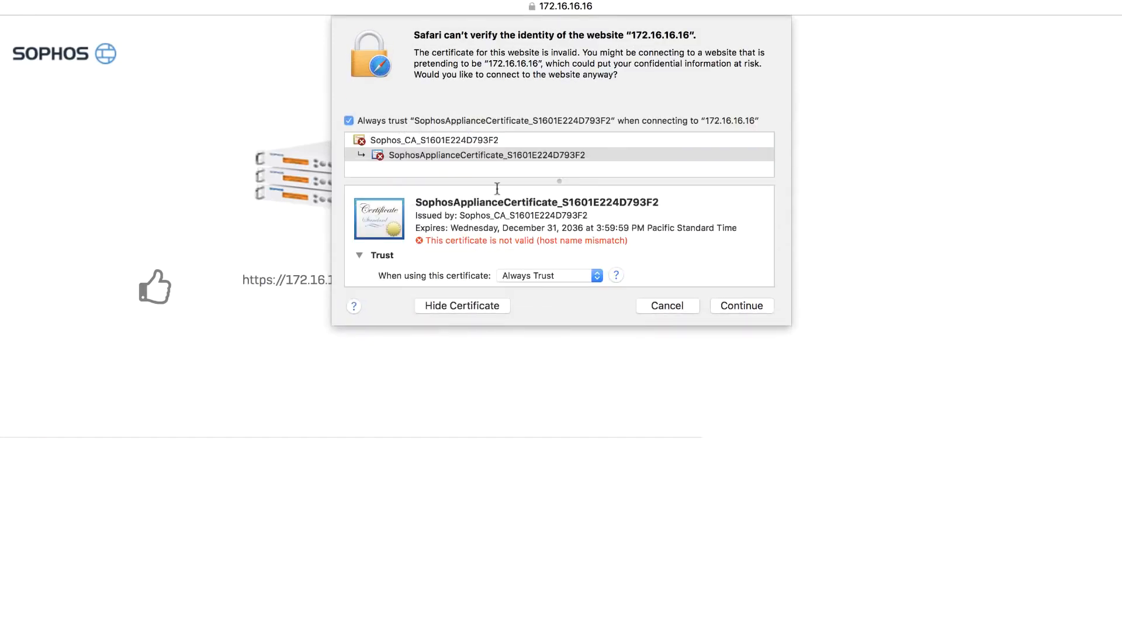
click(737, 307)
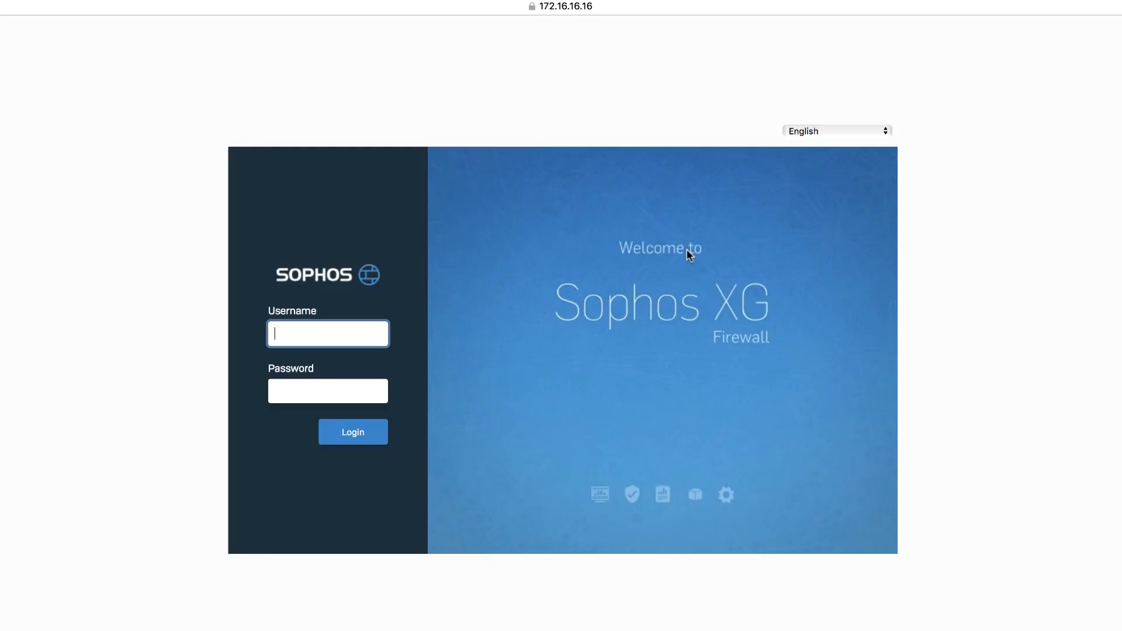
Log in to the firewall as admin, entering the account password.
double_click(298, 392)
text(•••••)
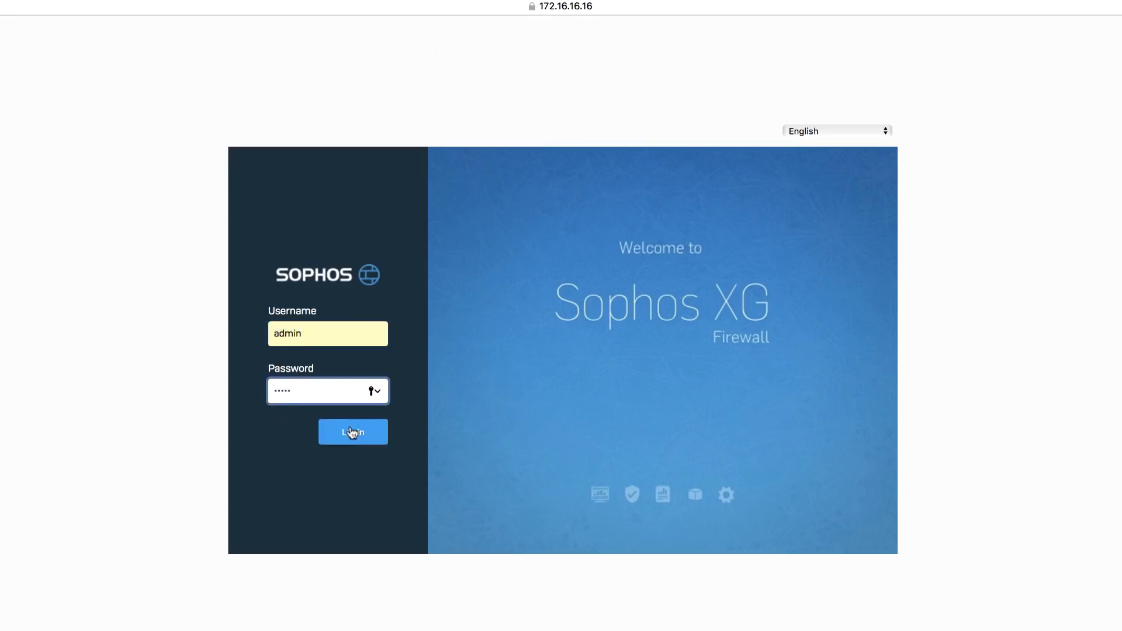
click(352, 432)
click(560, 100)
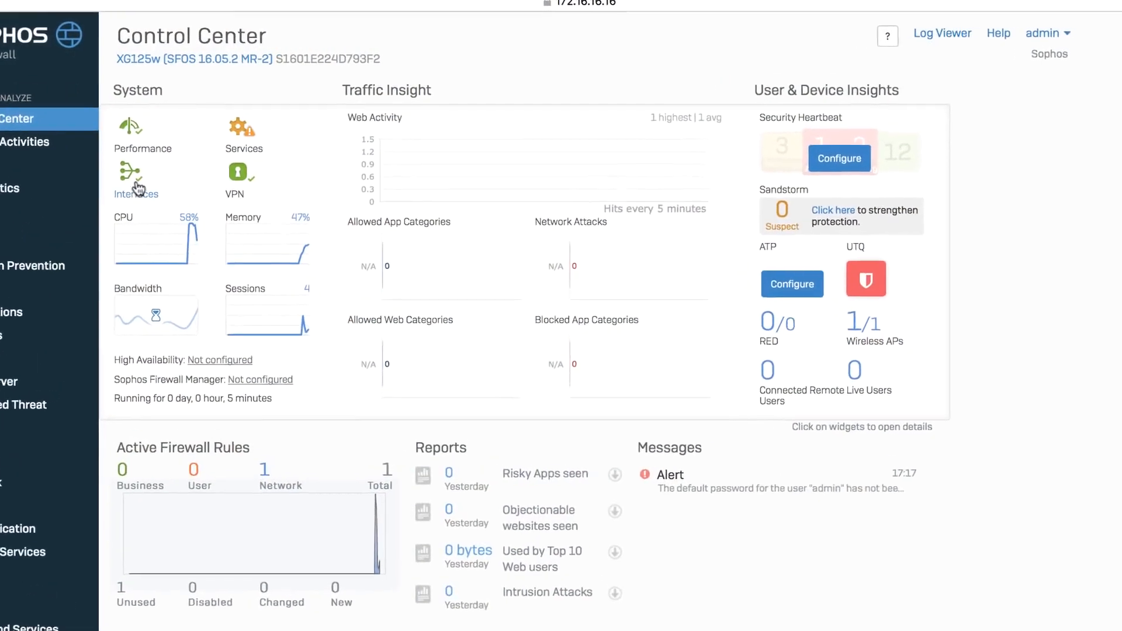
Check the connections and interfaces status in the Control Center and expand the default network policy firewall rule.
click(102, 204)
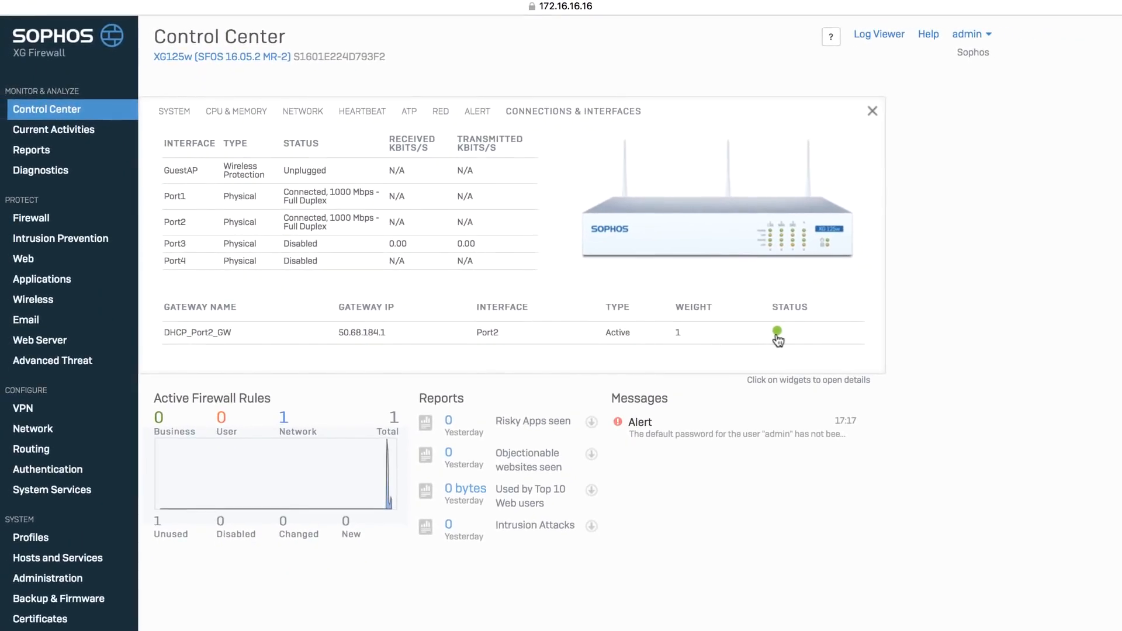
click(36, 219)
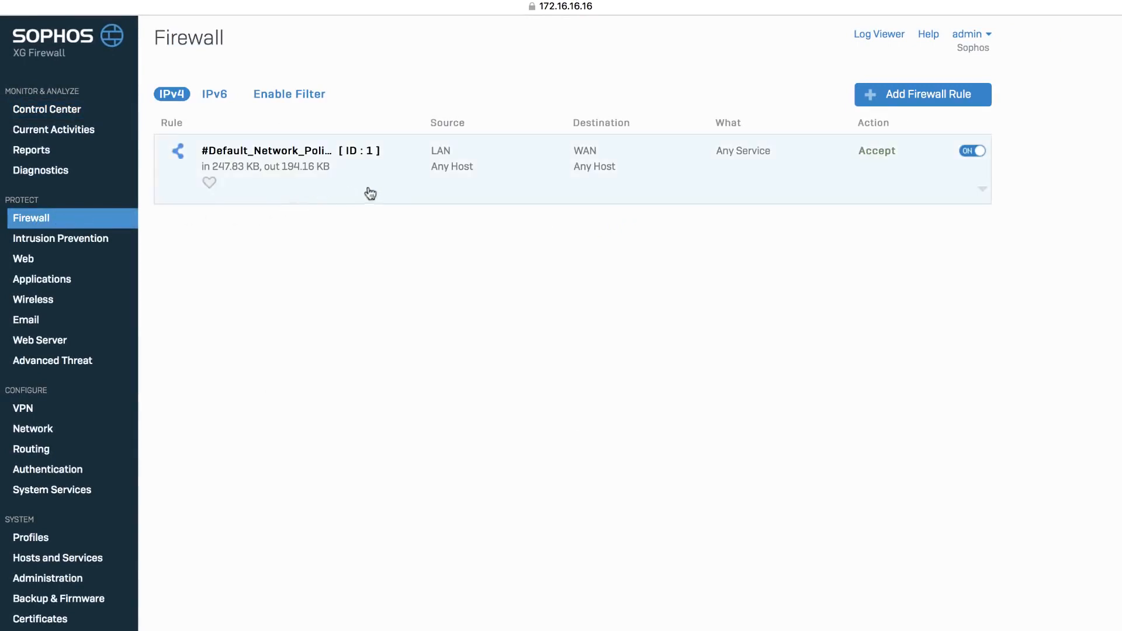
click(400, 187)
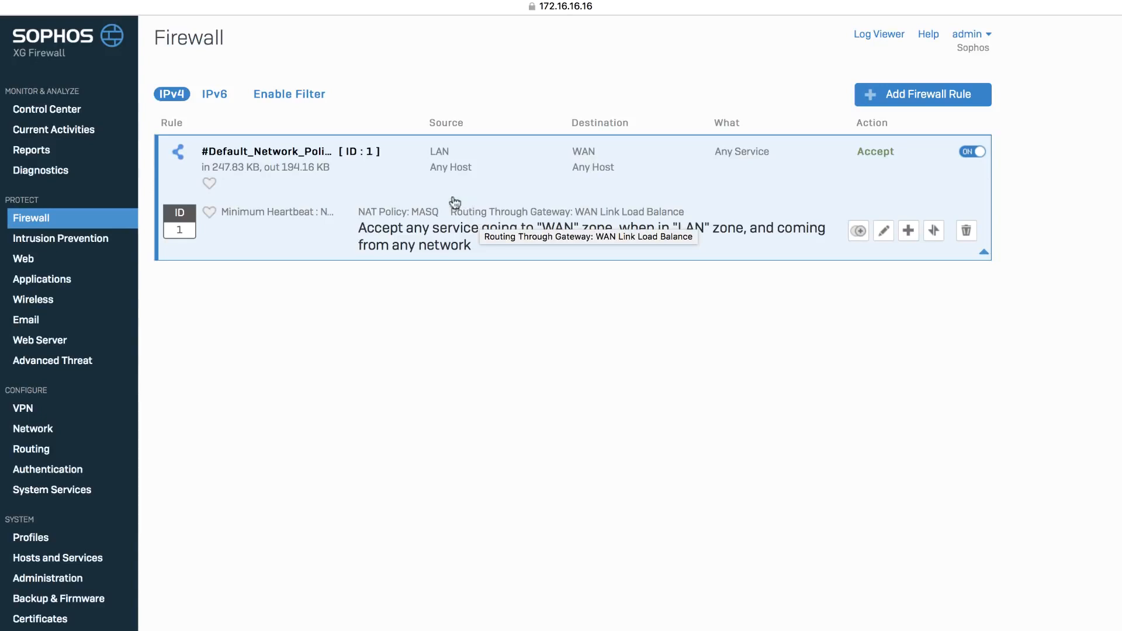
Test internet access by loading sophos.com in a new browser window, and close that window.
click(94, 9)
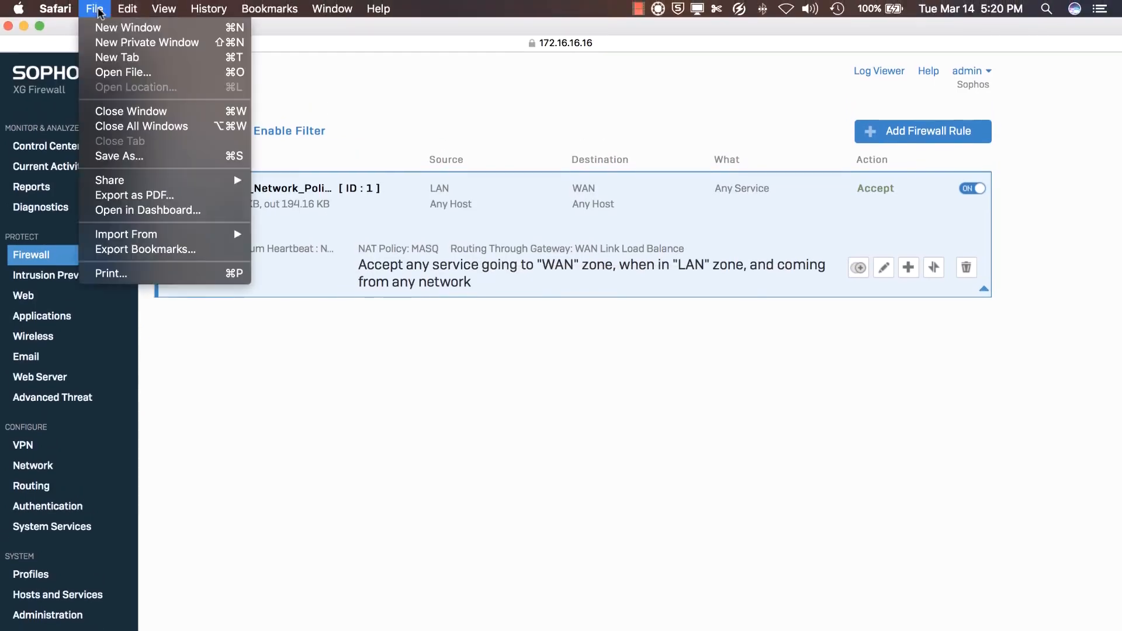
click(105, 27)
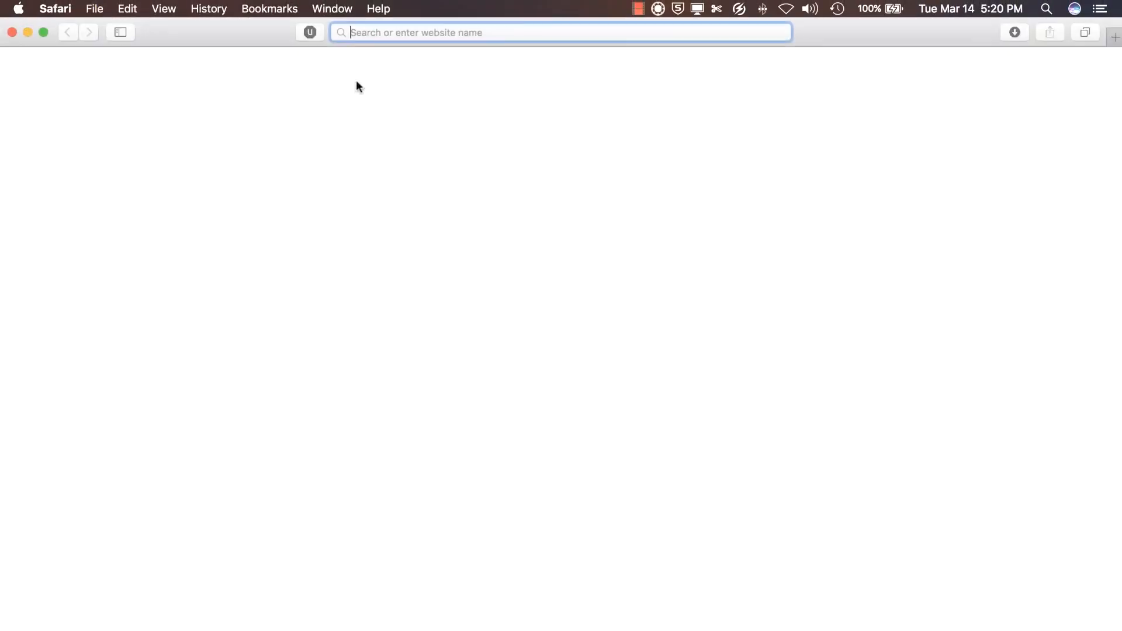
text(sophos.com)
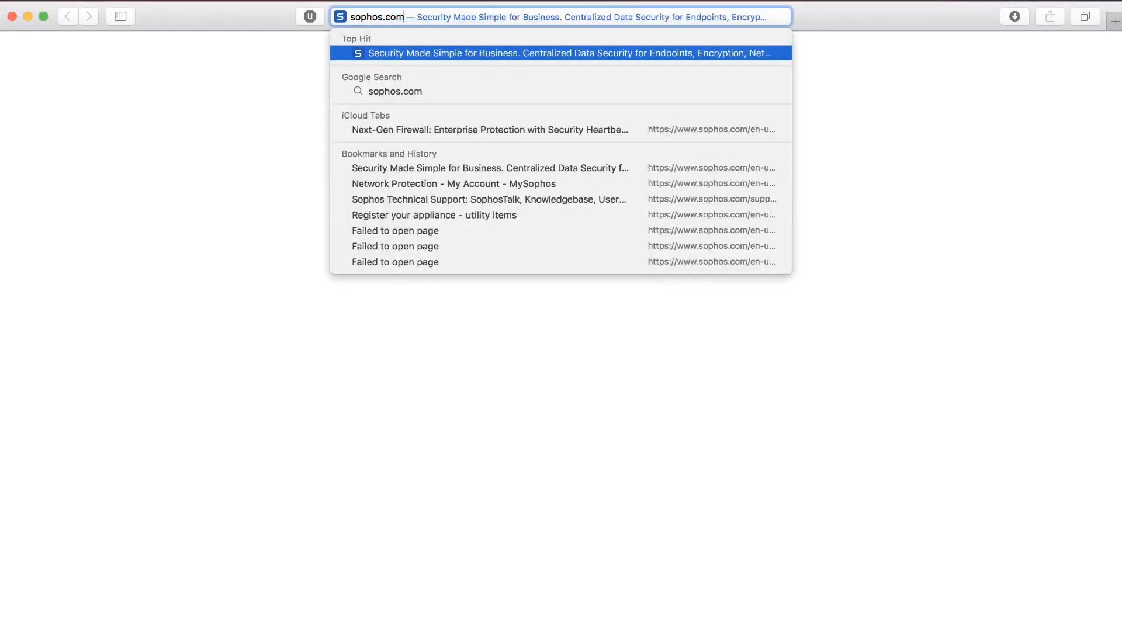
key(Return)
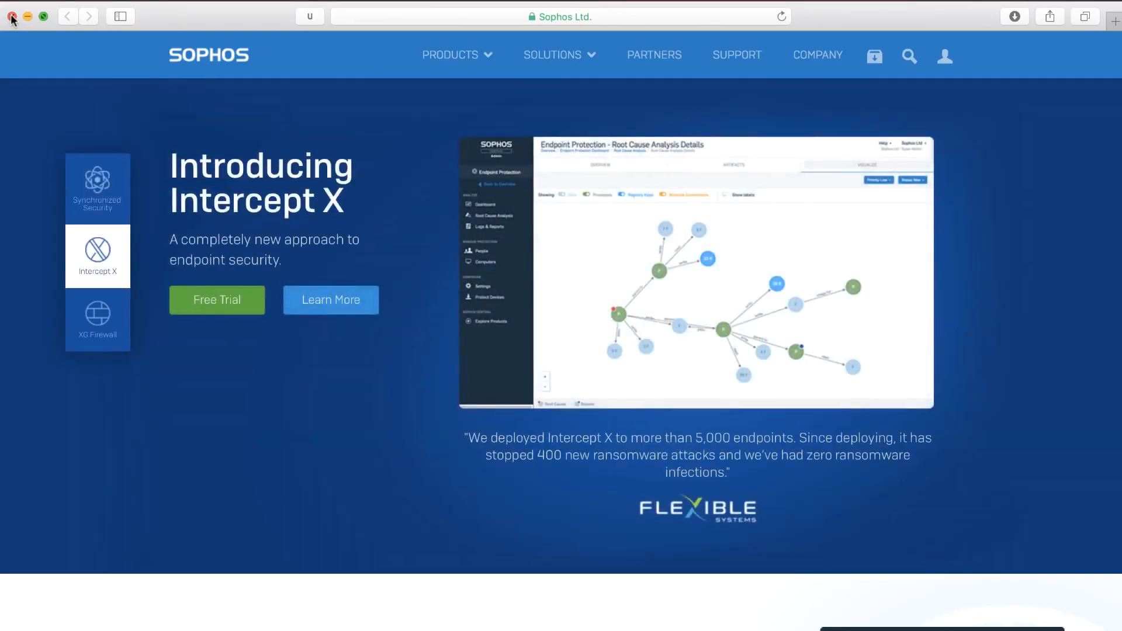
click(12, 17)
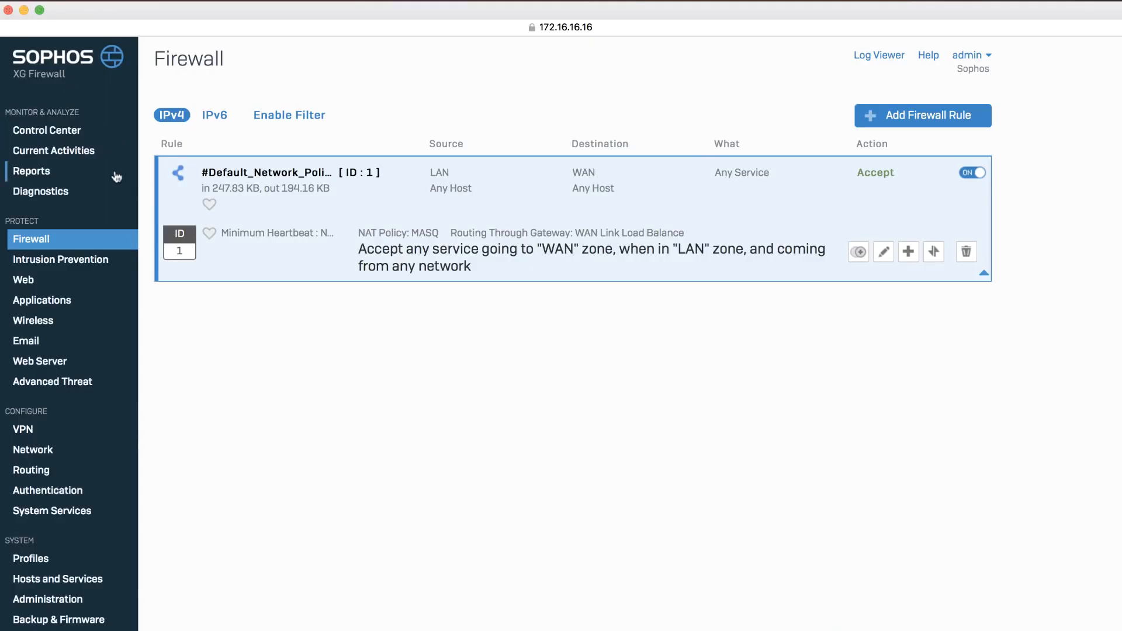
View the configured network interfaces and the DNS settings.
click(59, 451)
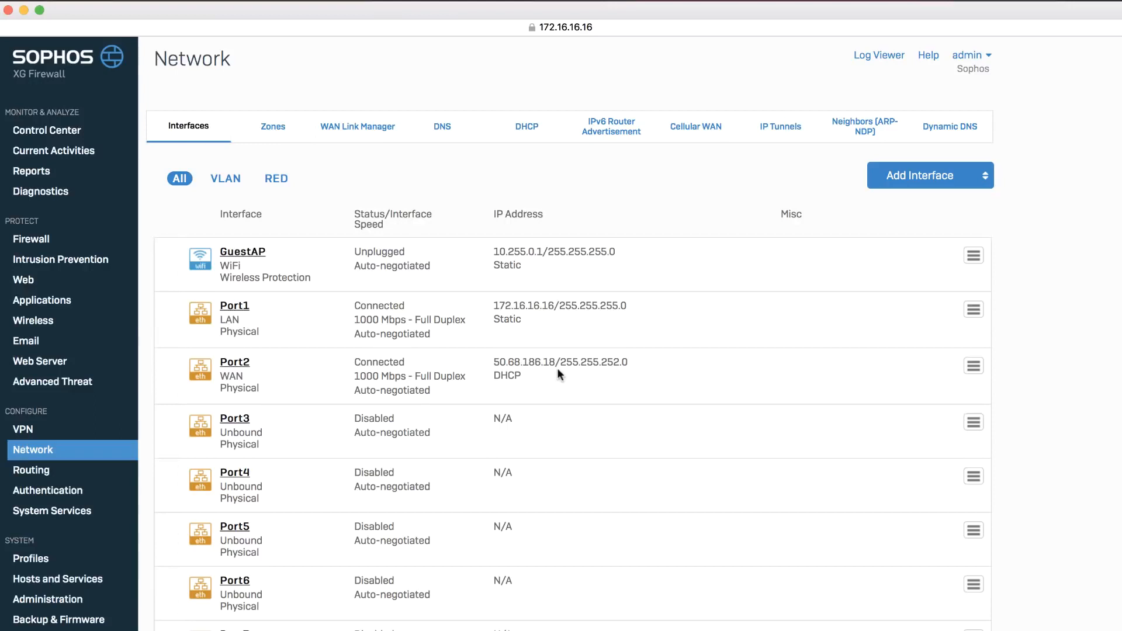
click(441, 127)
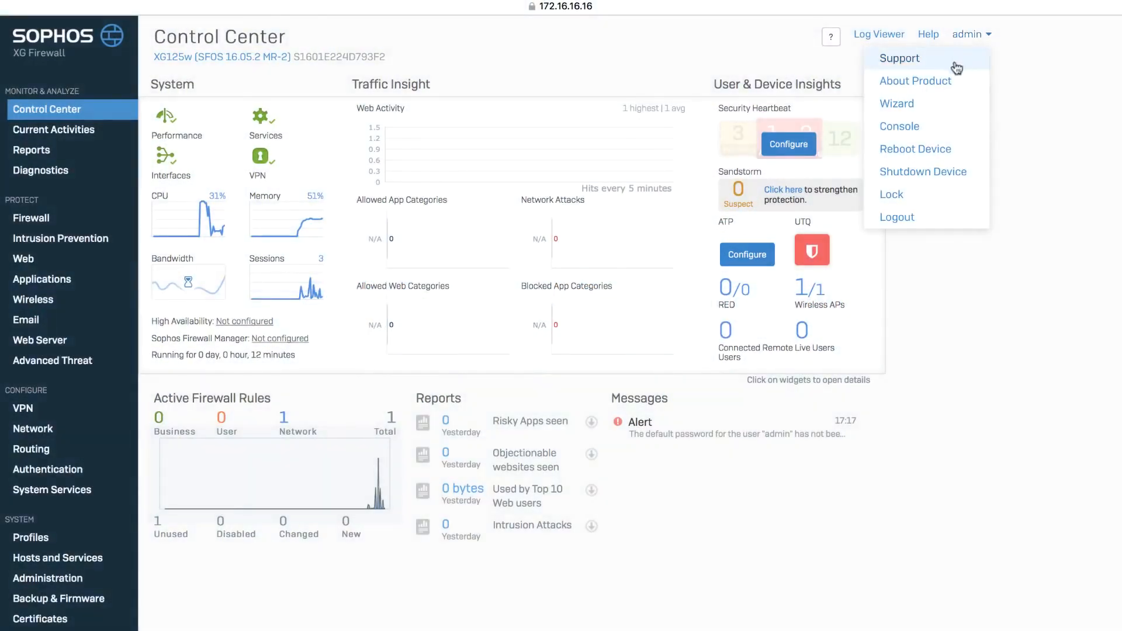
Review the module subscriptions in the firewall's licensing details and synchronize them with the license server.
click(955, 82)
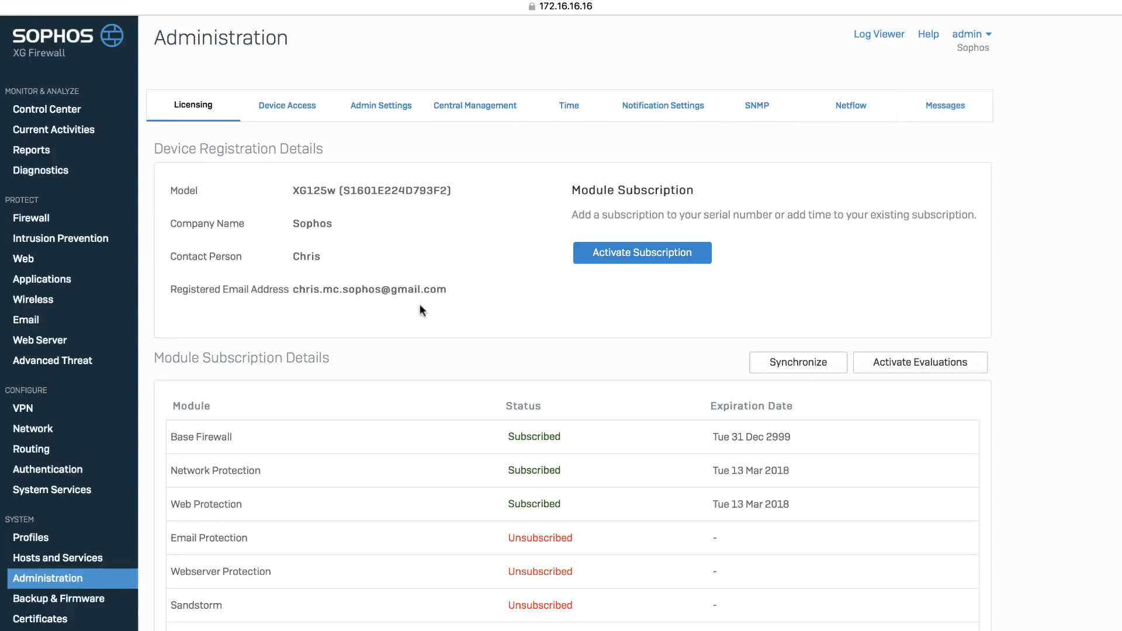
scroll(437, 318, down, 2)
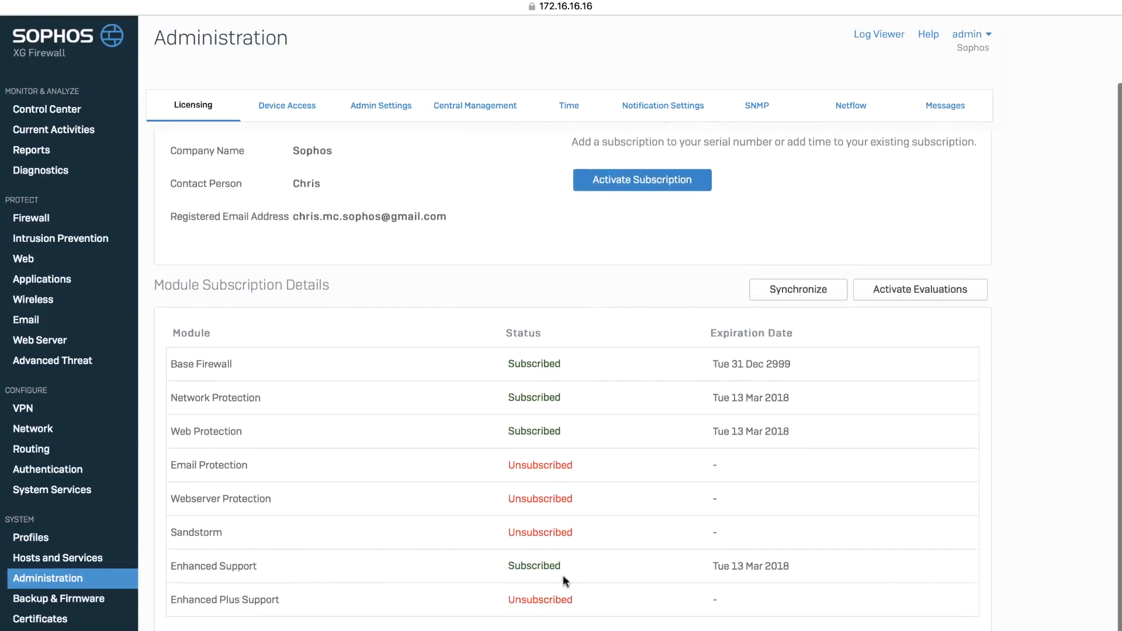
click(804, 298)
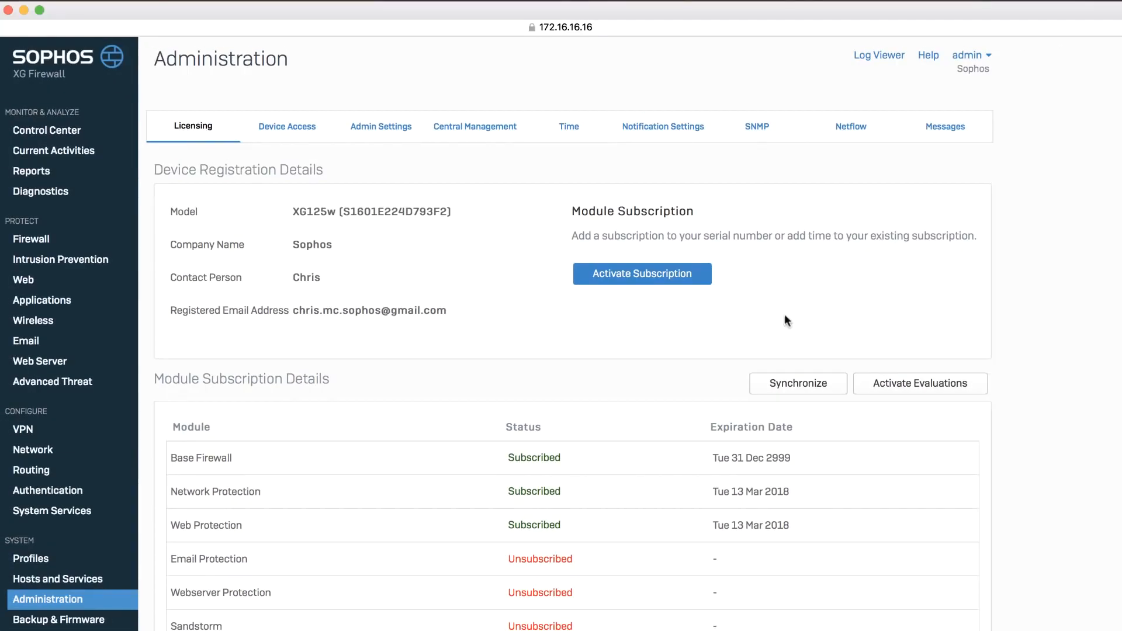
Switch to the License Schedule PDF in Preview and copy the license key for the XG 125 Enhanced to Enhanced Plus Support Upgrade.
key(super+Tab)
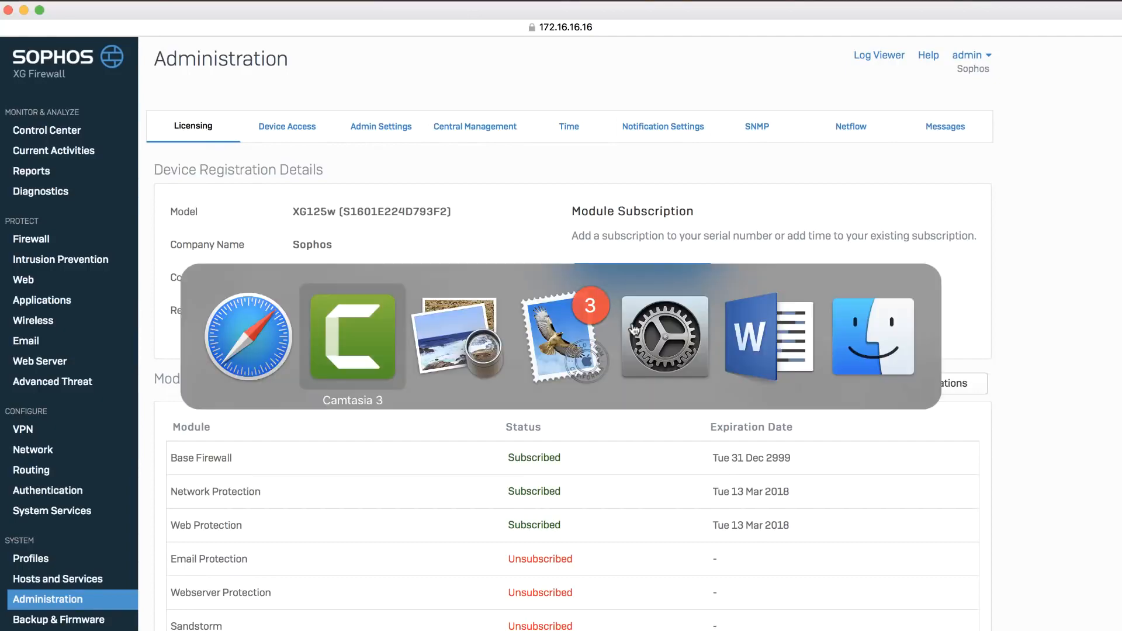
key(super+Tab)
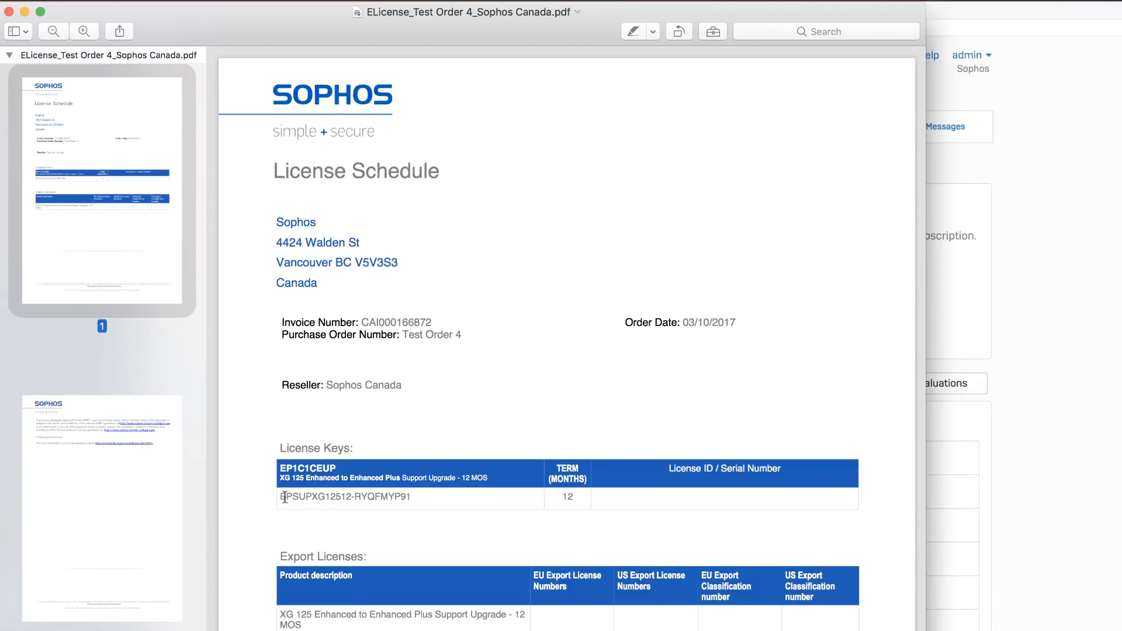
drag(282, 497, 410, 497)
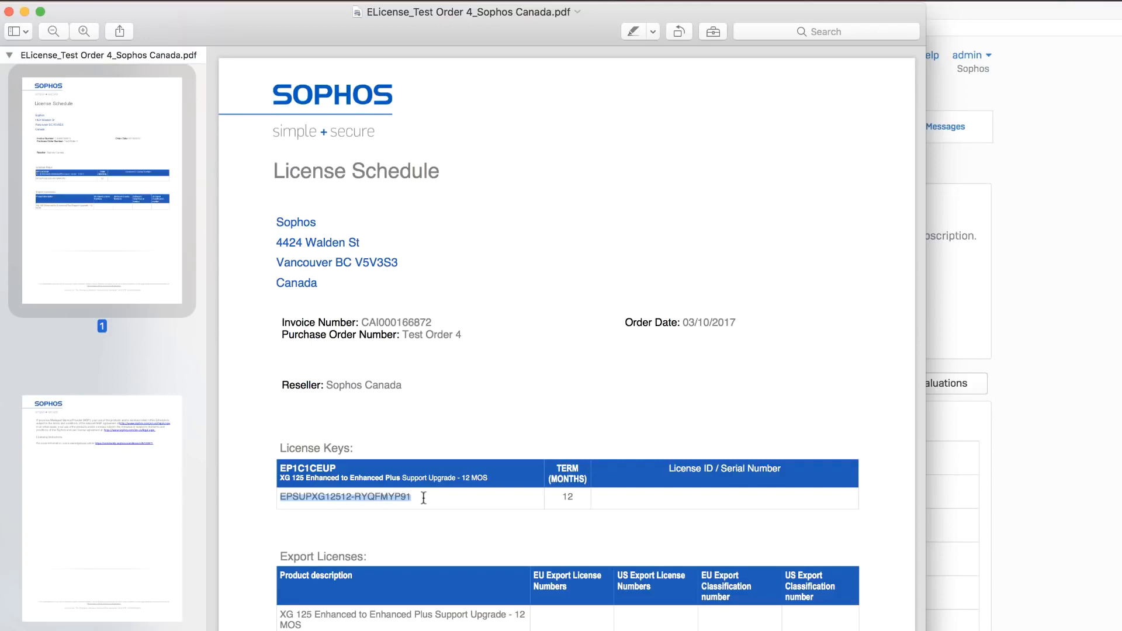
right_click(396, 497)
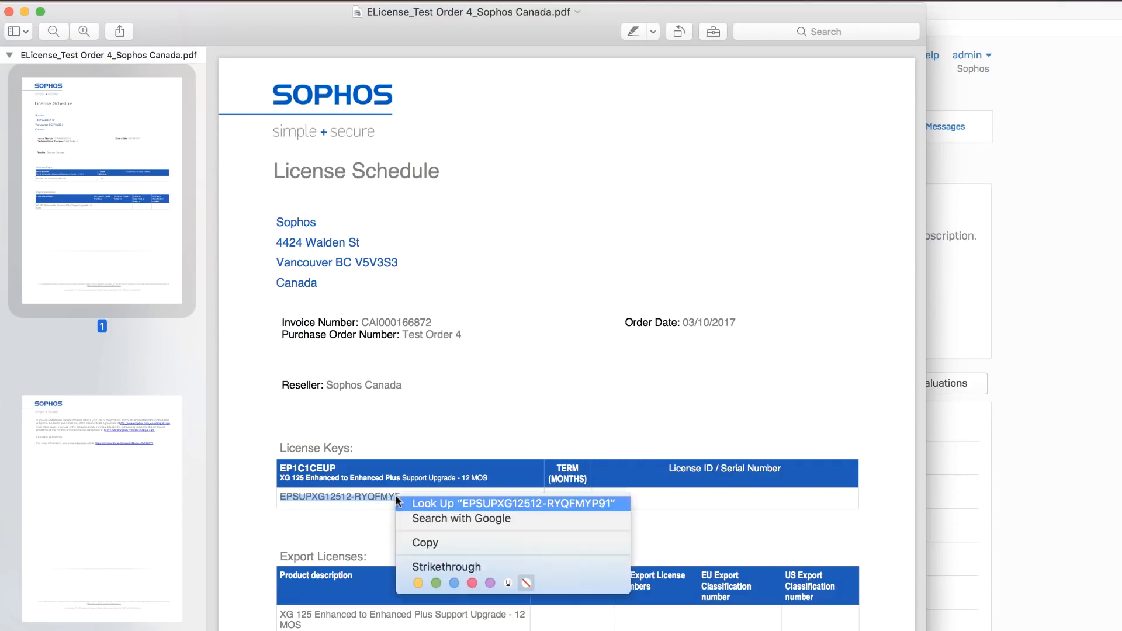
click(409, 536)
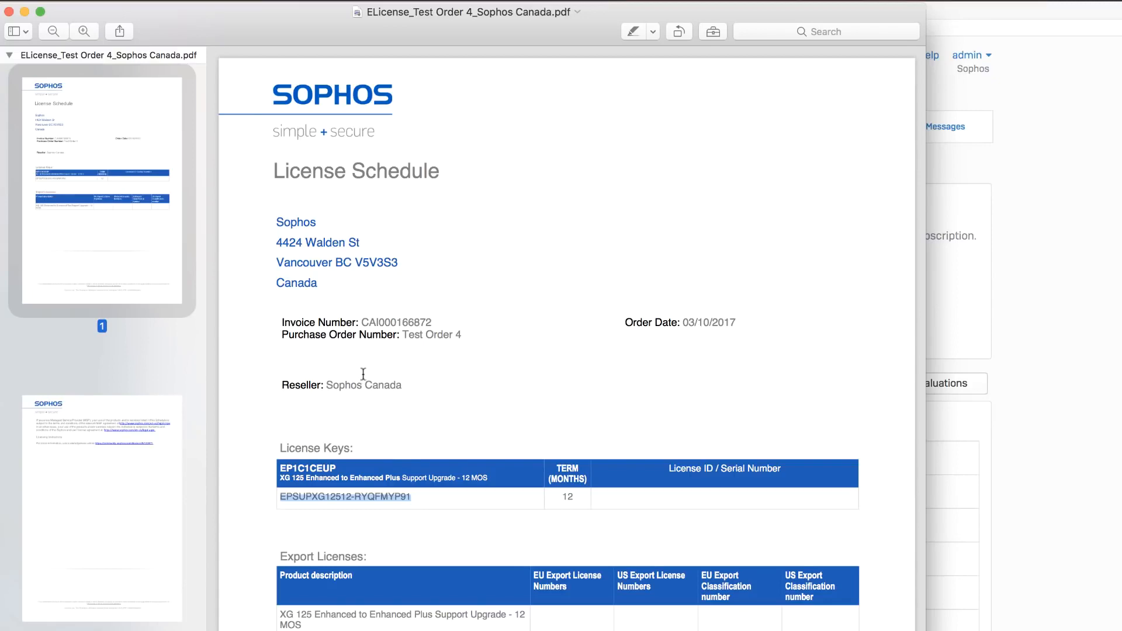
Return to the firewall in Safari and activate the Enhanced Plus Support subscription by pasting, verifying and confirming the license key.
key(super+Tab)
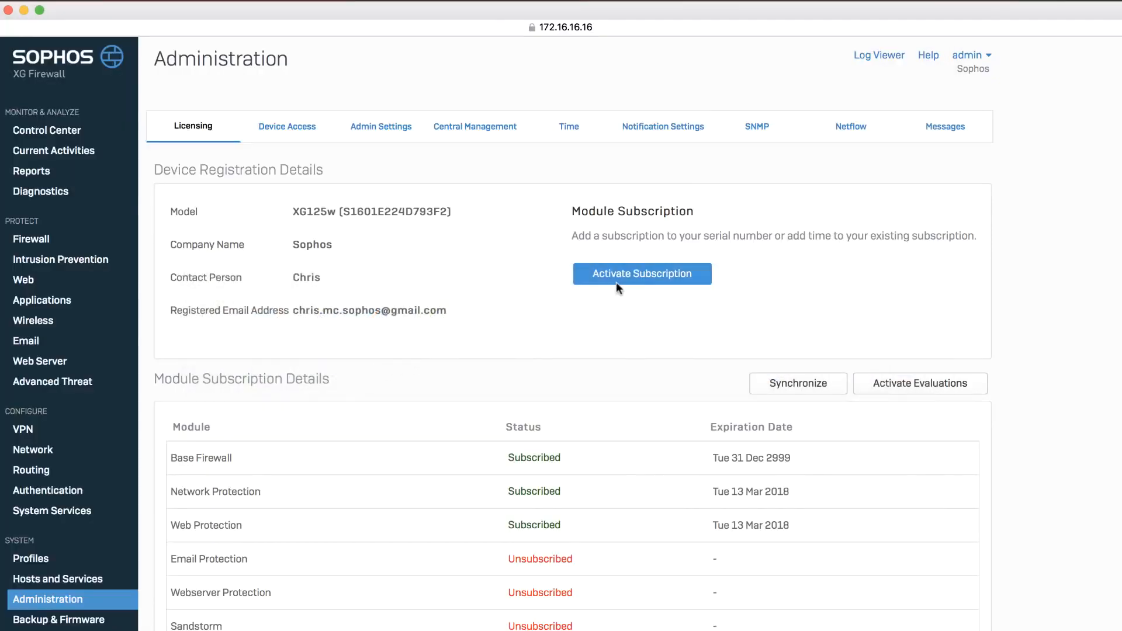
click(646, 278)
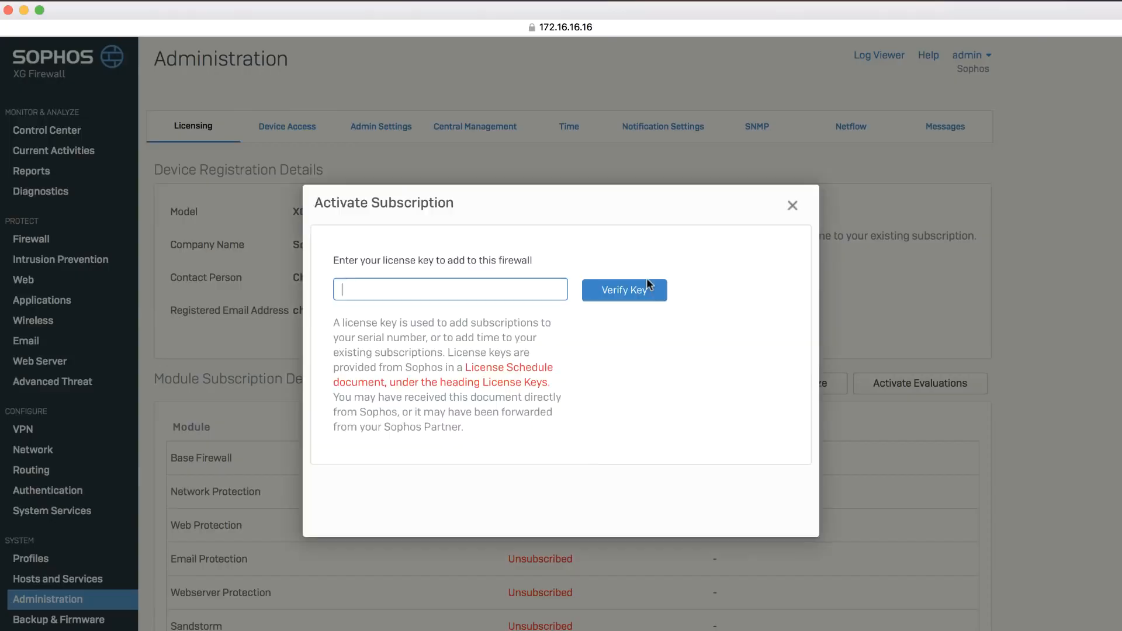
right_click(457, 292)
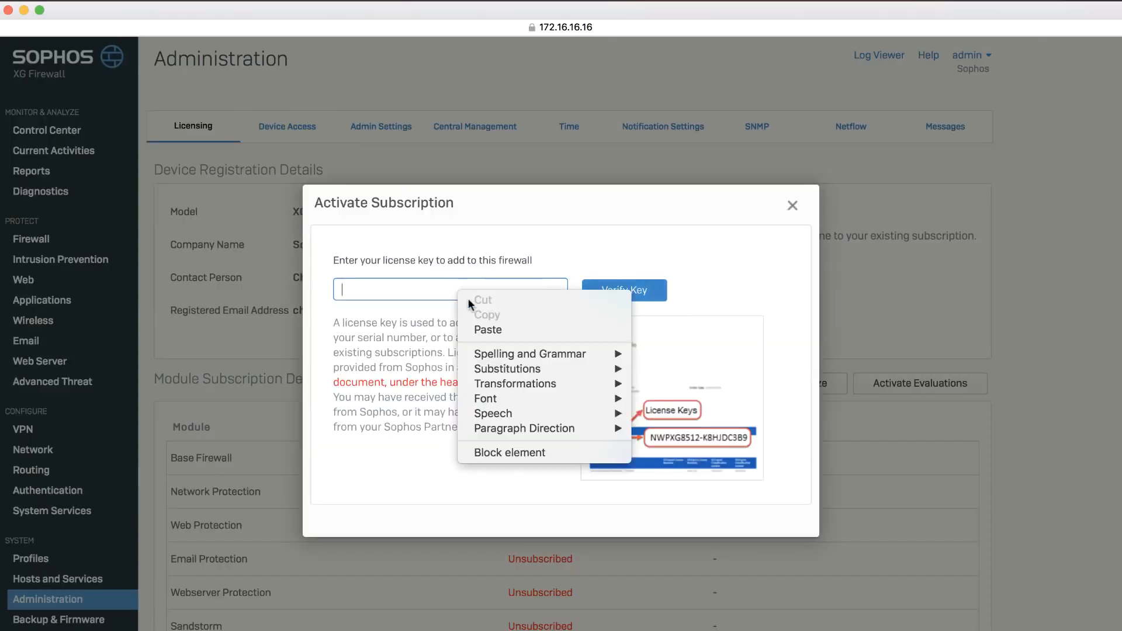
click(476, 328)
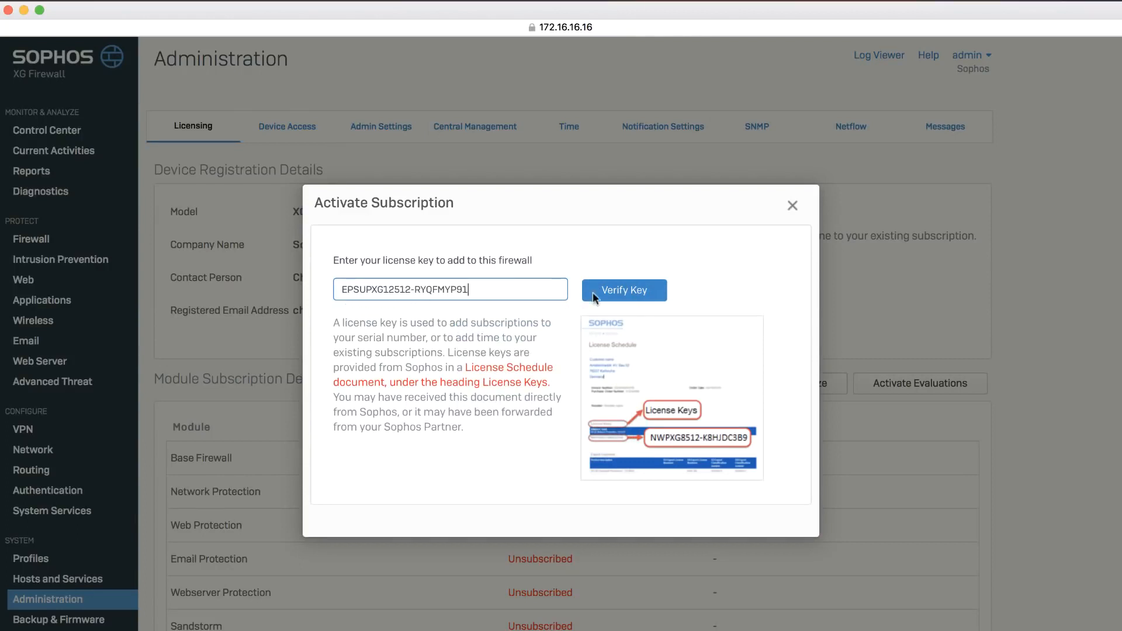
click(622, 293)
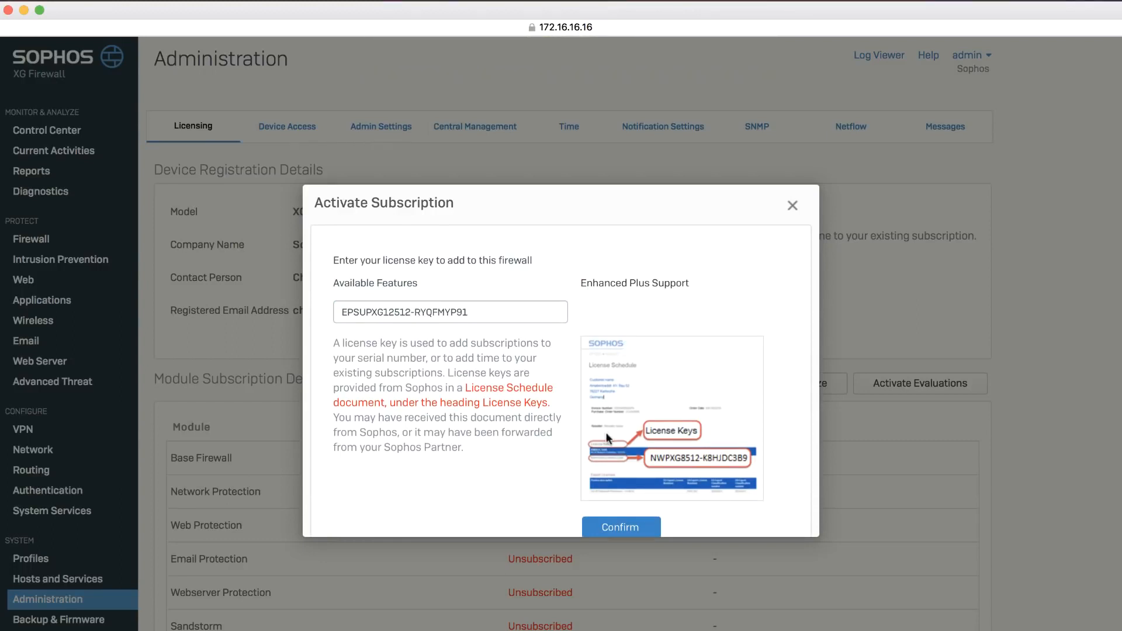
scroll(606, 432, down, 1)
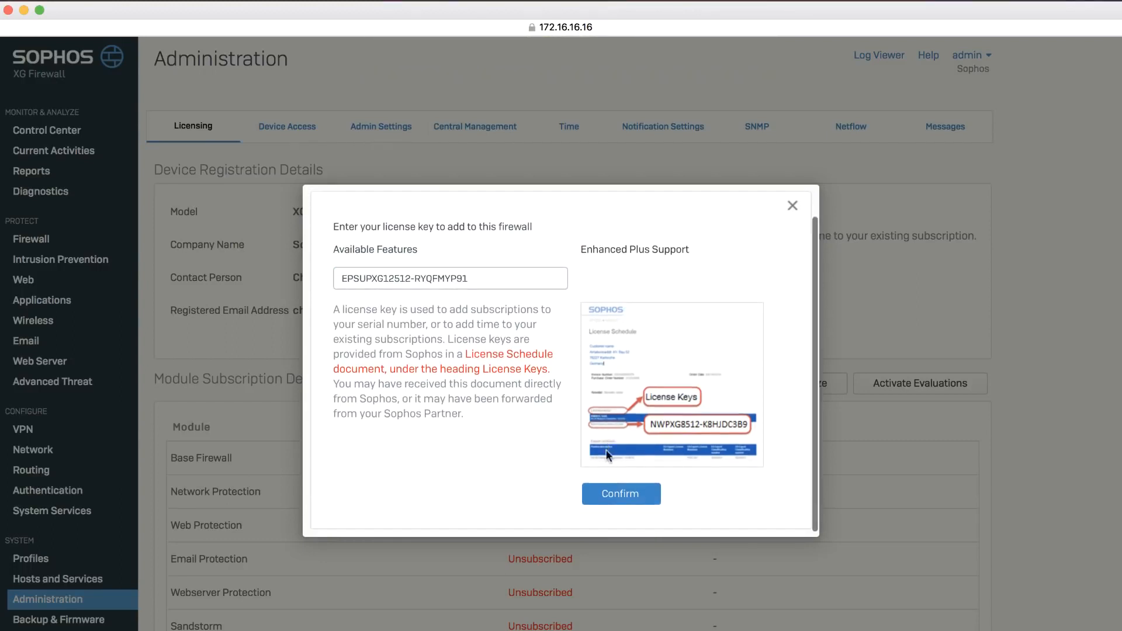
click(617, 497)
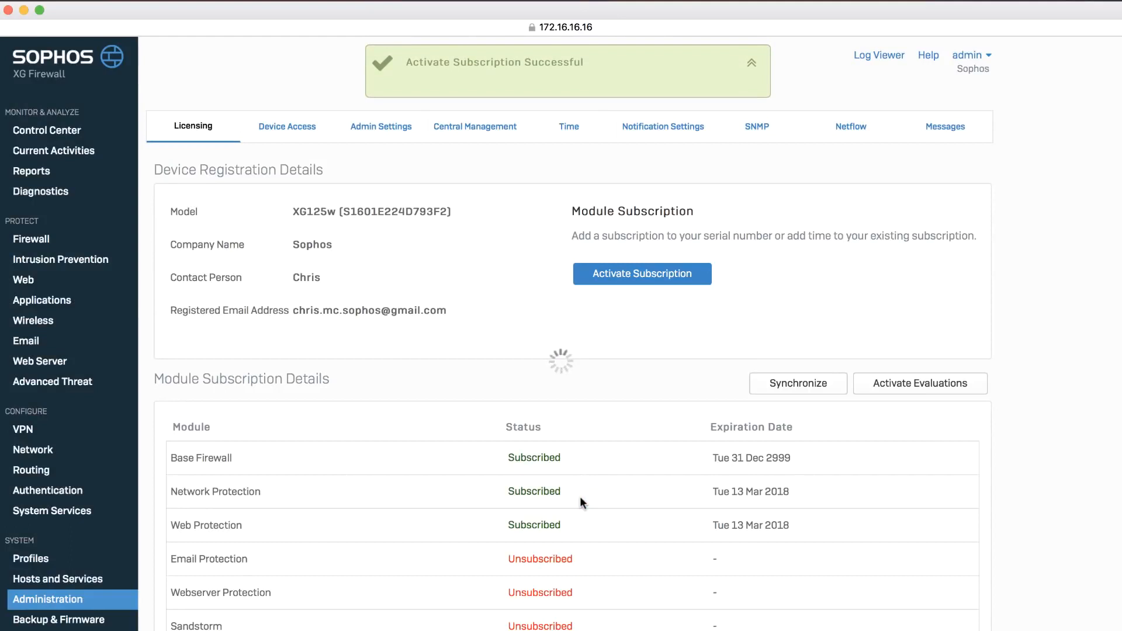
Synchronize the licenses with the server again and check the updated module subscription list.
click(789, 384)
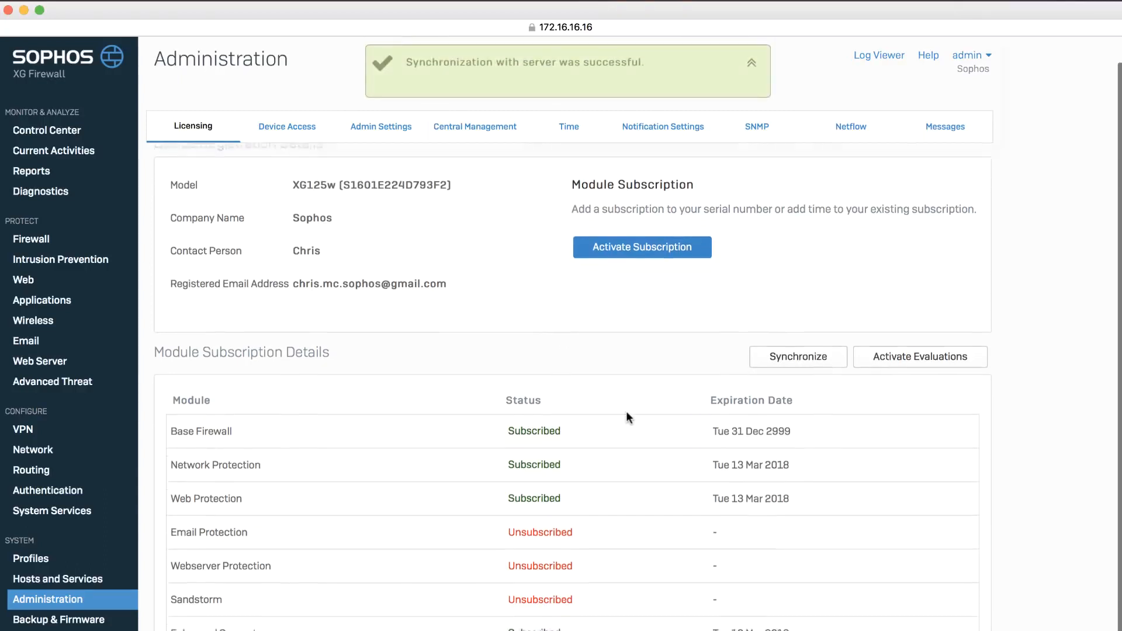
scroll(626, 412, down, 2)
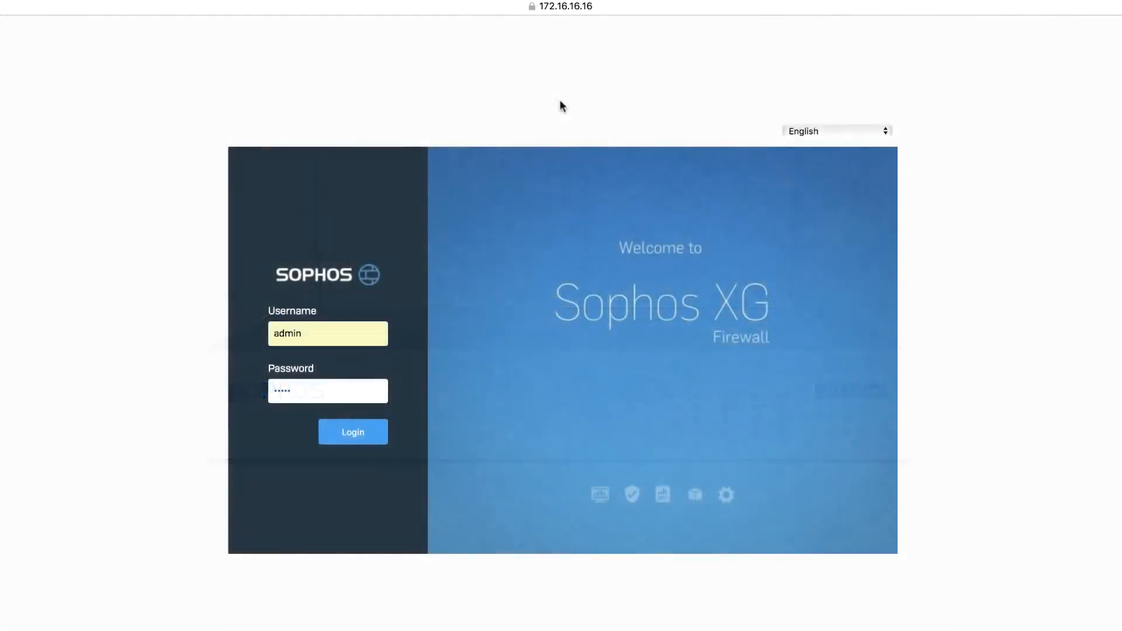
Log in to the firewall as admin with the already filled-in credentials.
key(Return)
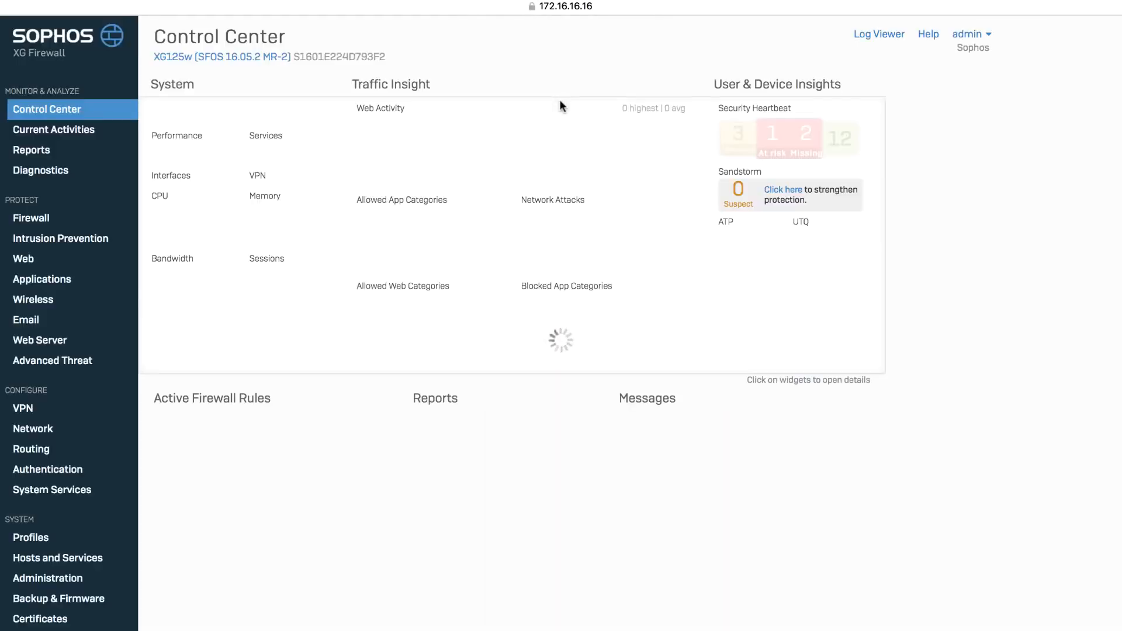